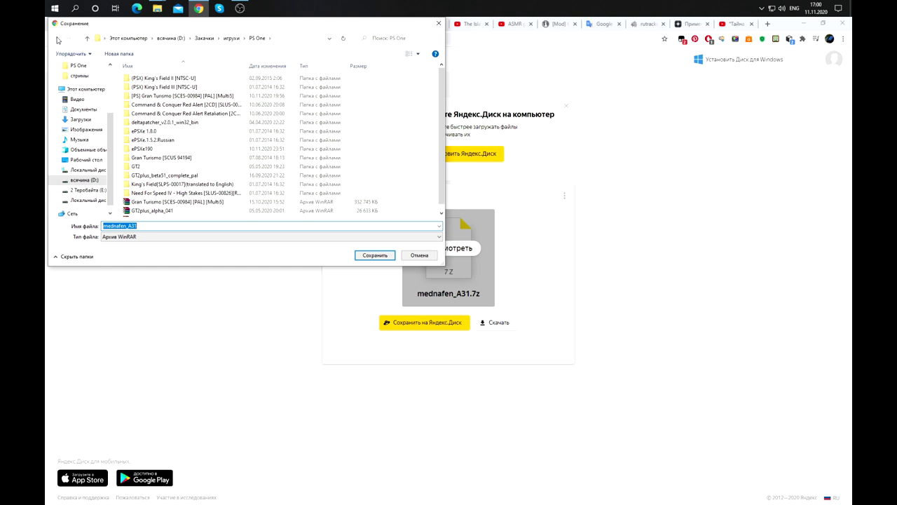
Save the mednafen_A31 archive download into the Games folder on drive D.
left_click(169, 38)
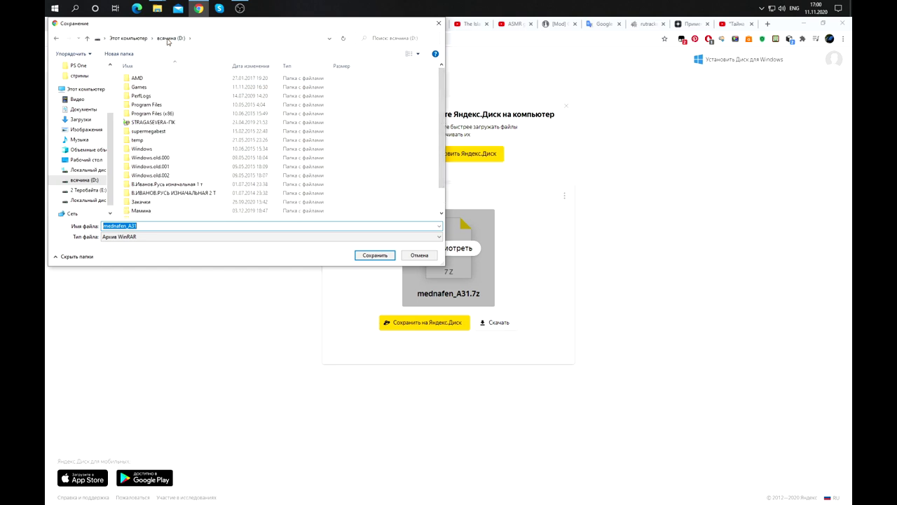
double_click(140, 88)
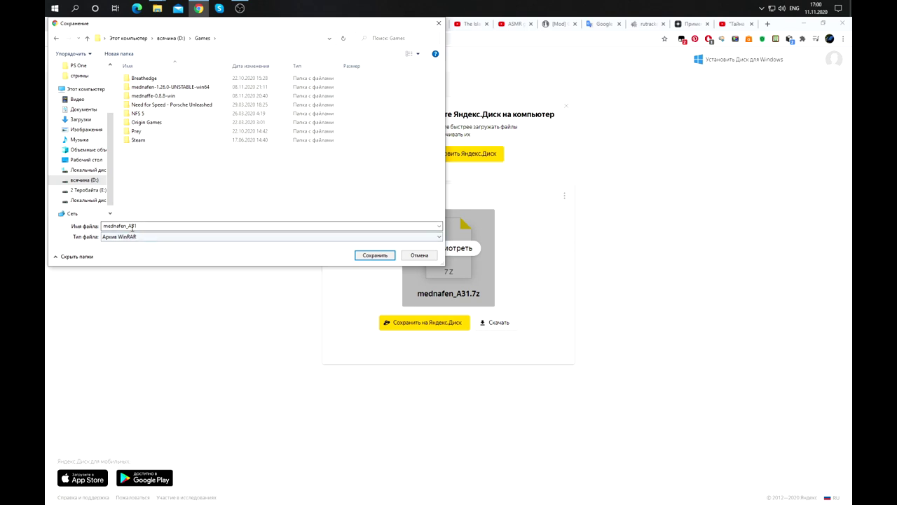
left_click(374, 256)
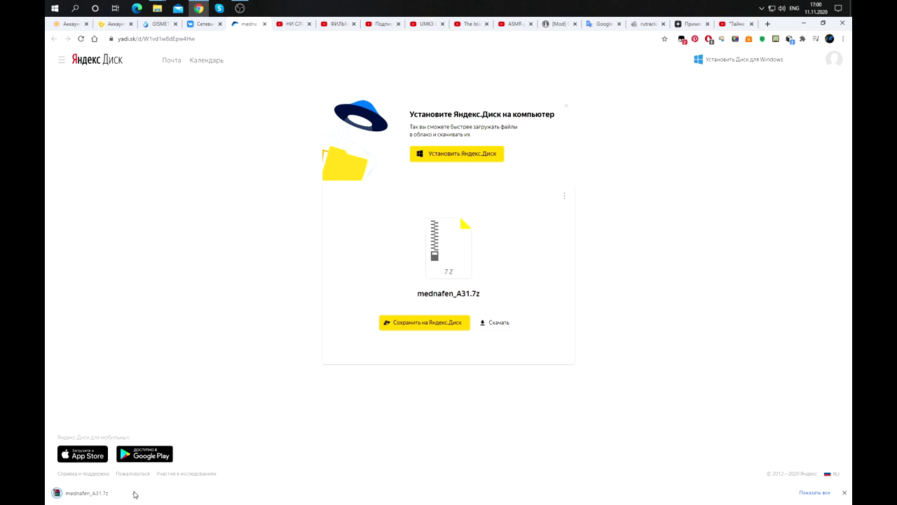
Show the downloaded mednafen_A31 archive in its folder and extract it into its own mednafen_A31 subfolder.
left_click(134, 492)
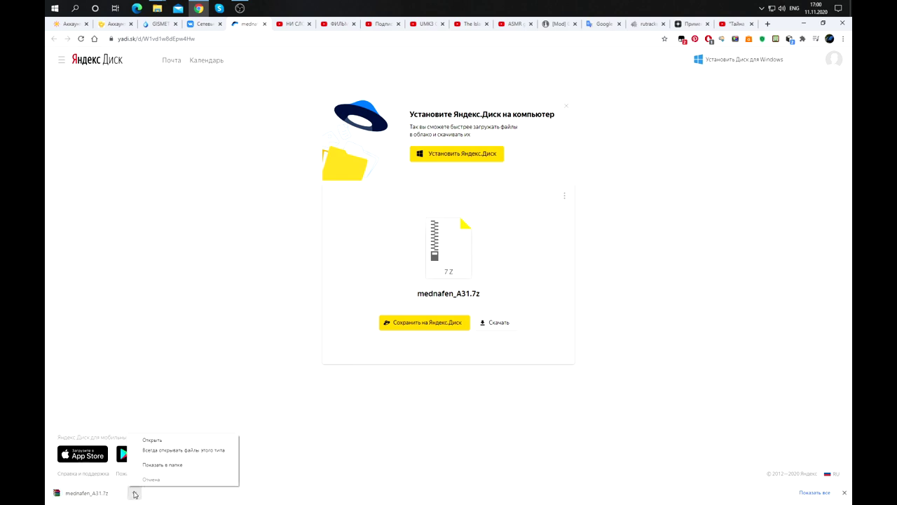
left_click(169, 465)
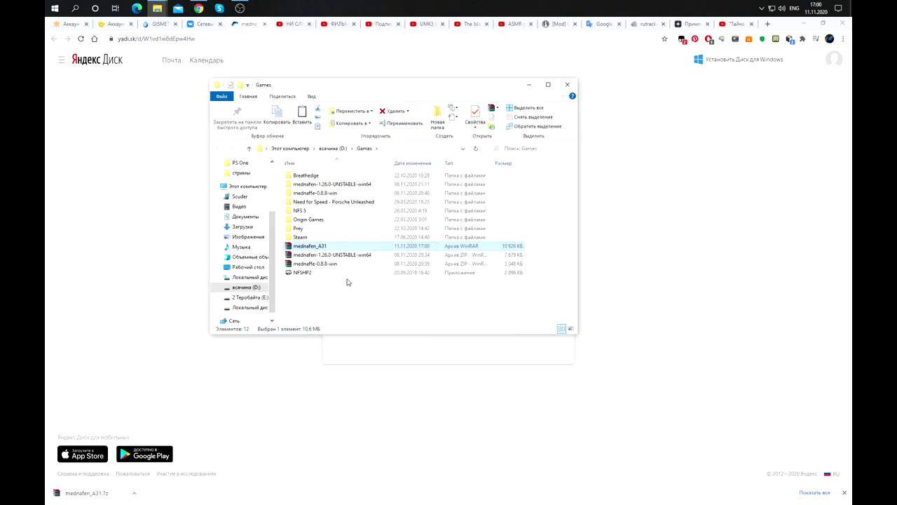
left_click(347, 272)
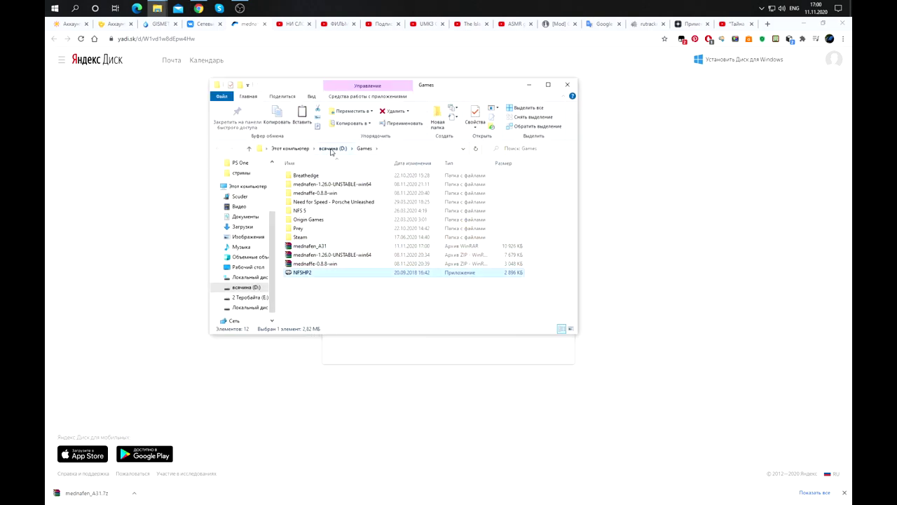
left_click(338, 309)
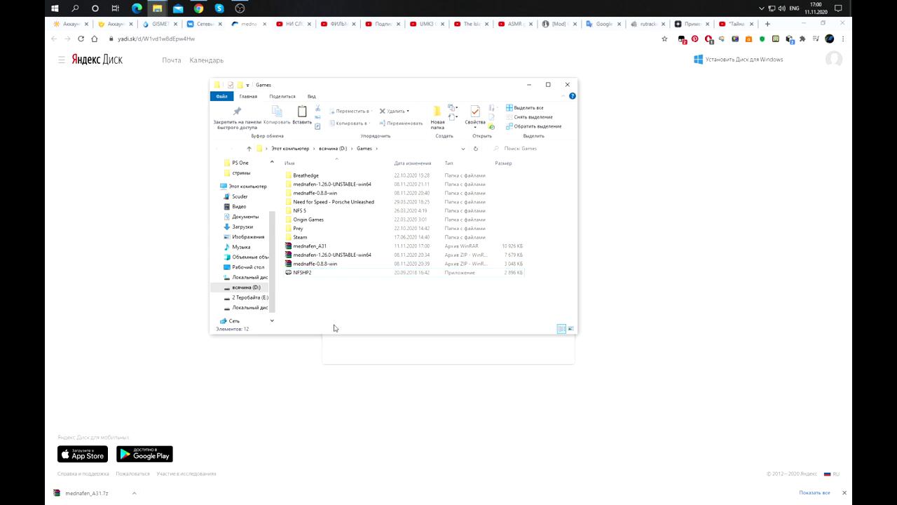
left_click(311, 248)
right_click(311, 249)
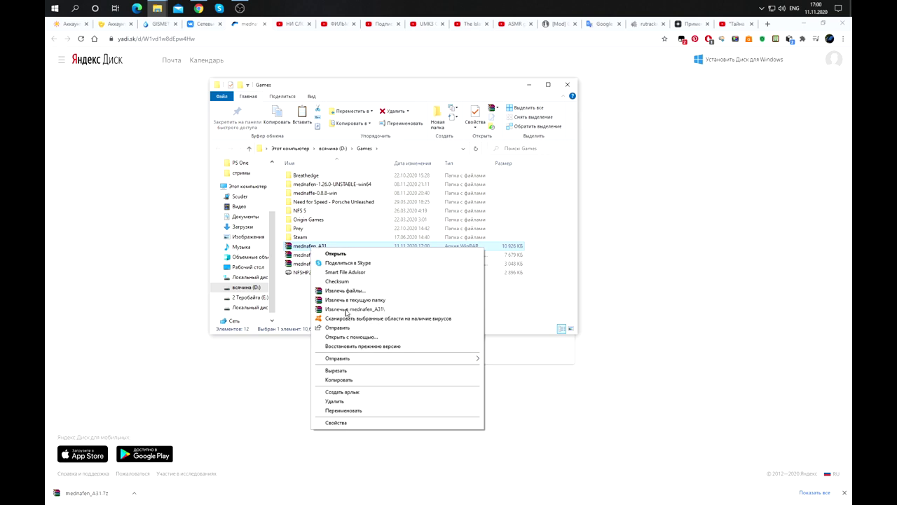
left_click(346, 309)
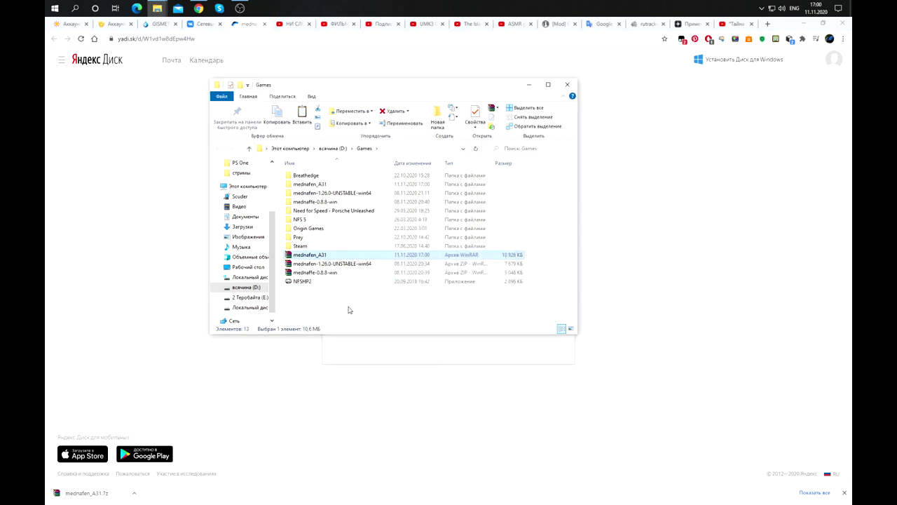
Run the mednafen application from the inner mednafen_A31 folder, allow it past SmartScreen, and dismiss its message.
double_click(312, 185)
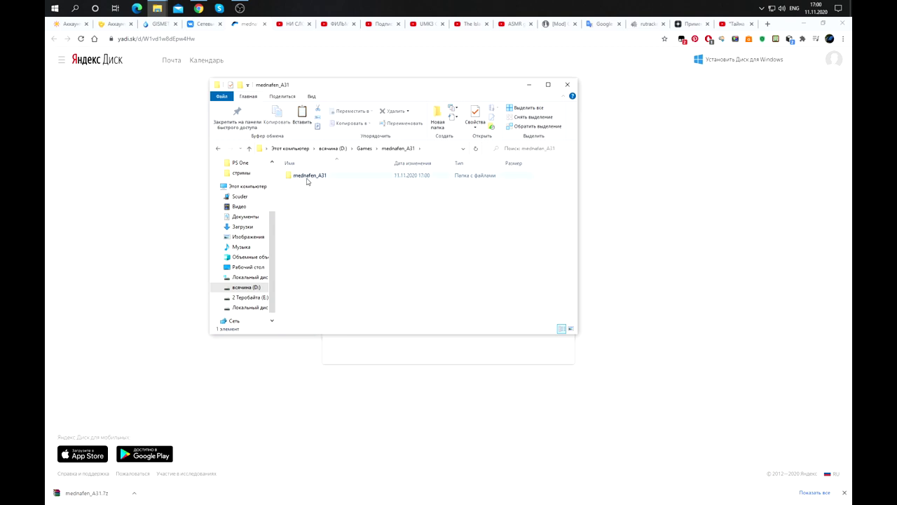
double_click(310, 177)
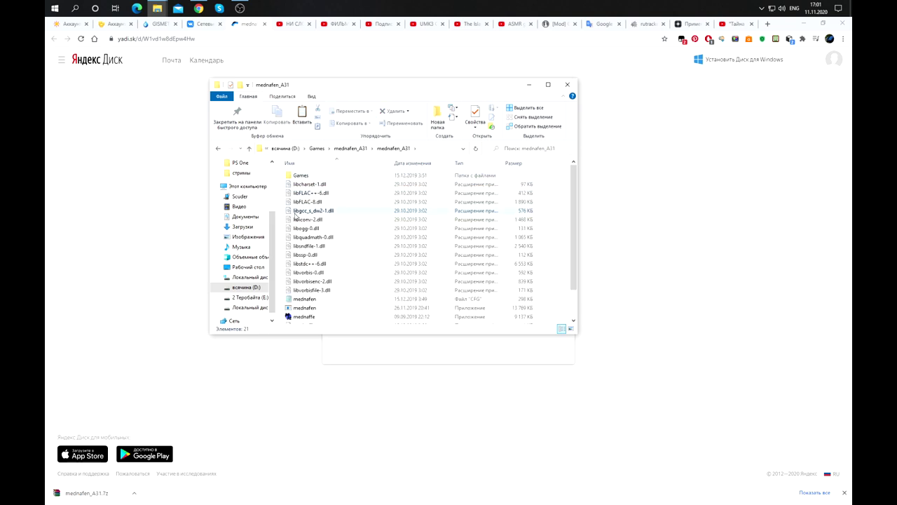
scroll(575, 272, "down", 2)
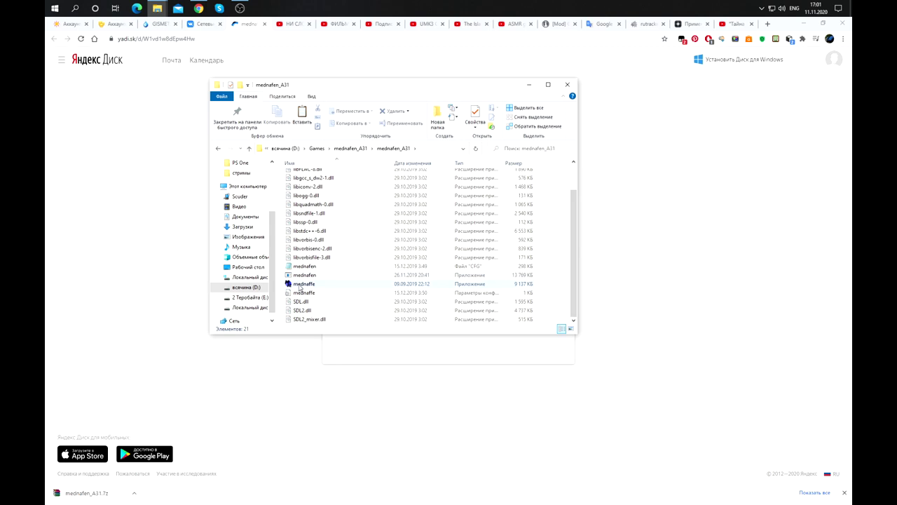
mouse_move(306, 280)
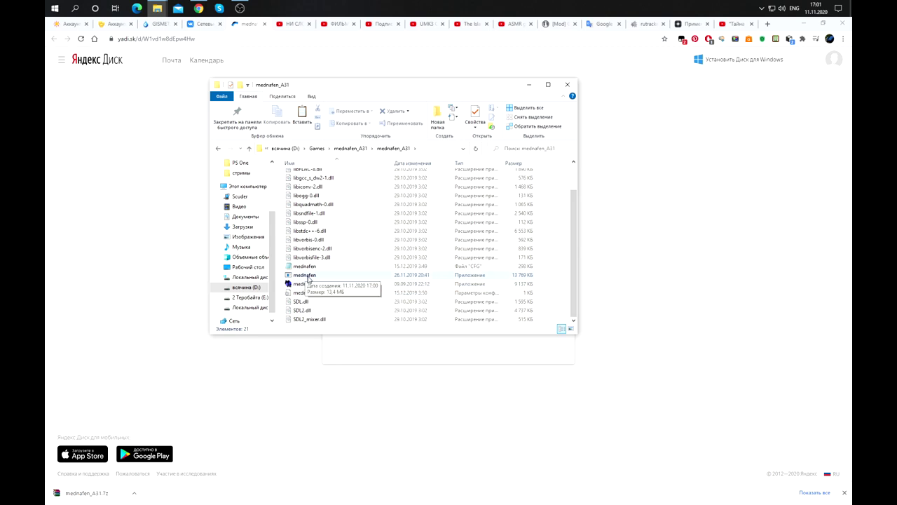
double_click(309, 278)
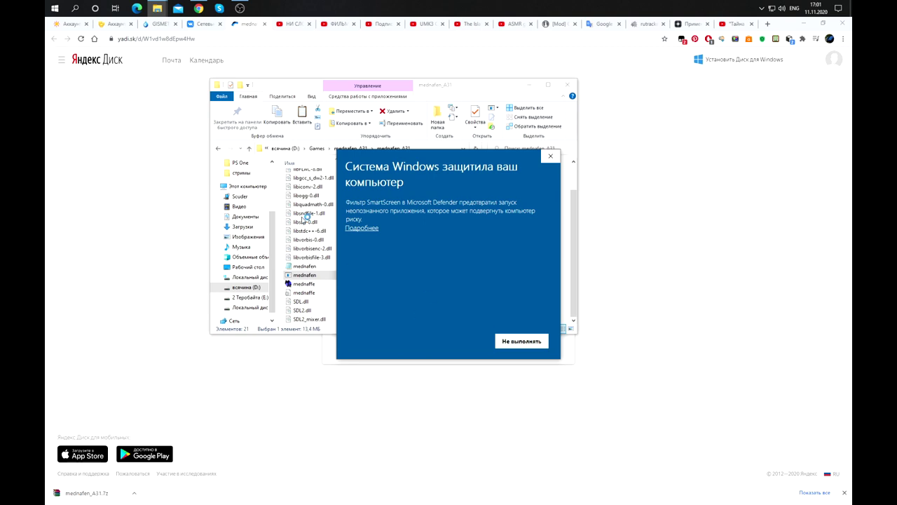
left_click(361, 228)
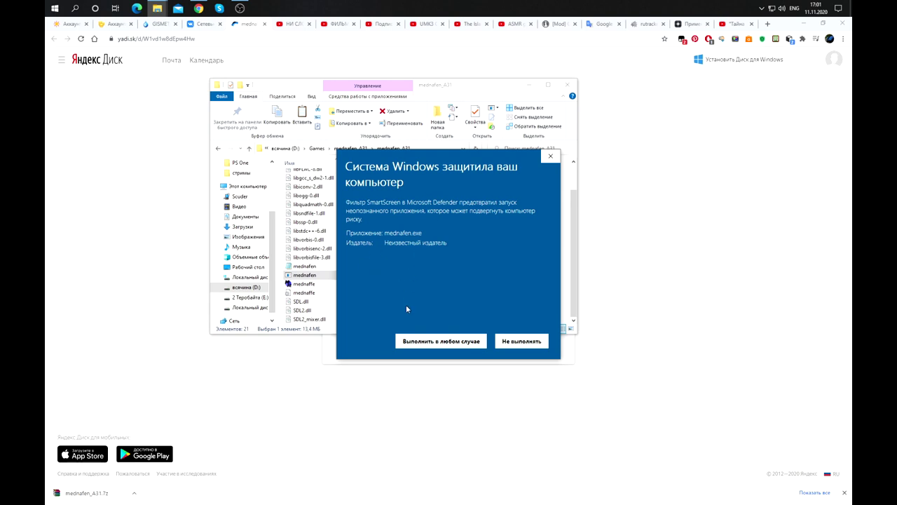
left_click(442, 342)
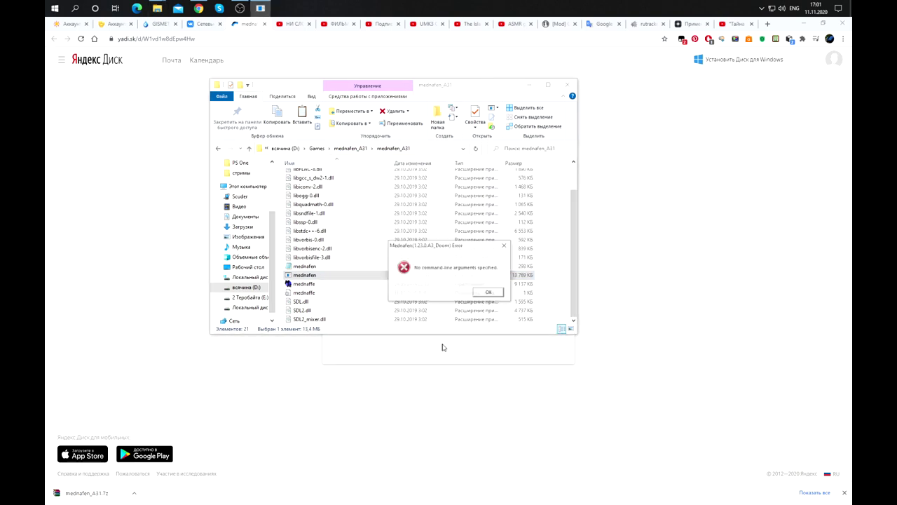
left_click(488, 293)
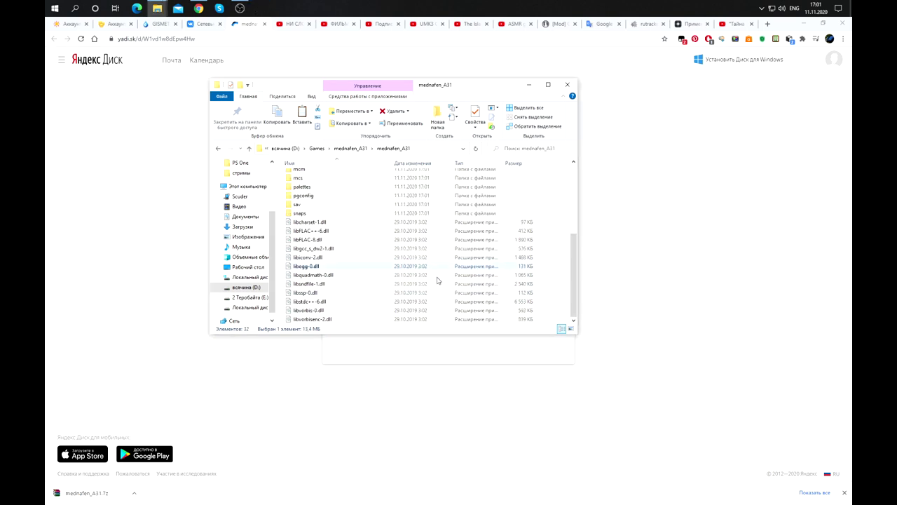
Examine the folders and files that the emulator generated inside the inner mednafen_A31 folder.
scroll(572, 245, "down", 3)
scroll(572, 245, "up", 3)
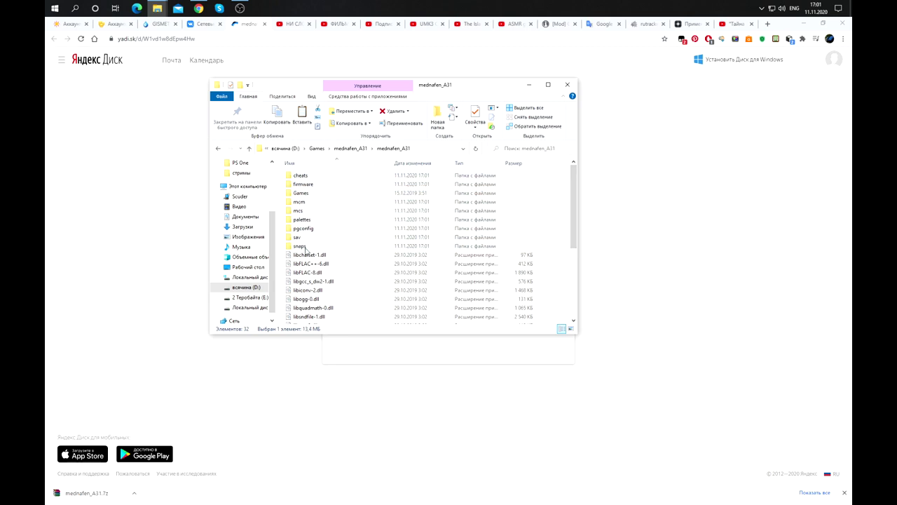
scroll(575, 193, "down", 1)
scroll(575, 194, "up", 1)
left_click_drag(575, 195, 576, 286)
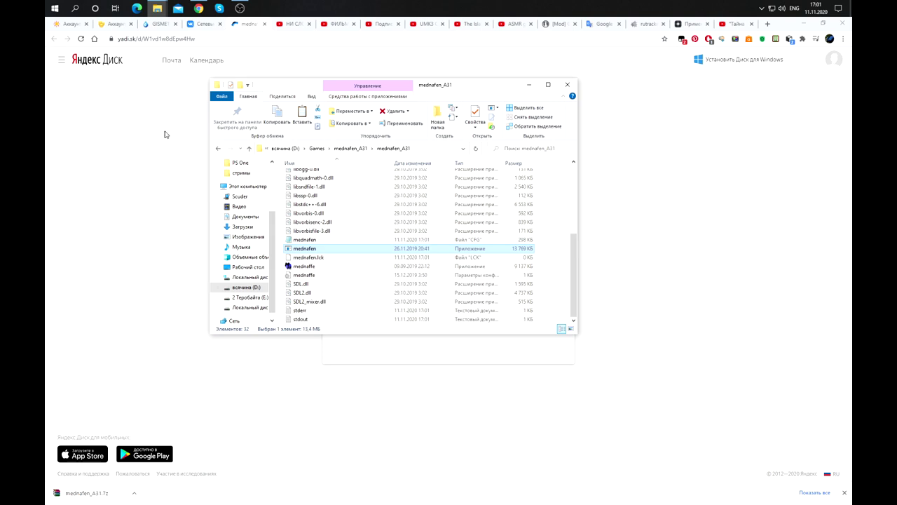
Download Bios PS One.rar from the VK discussion on Gran Turismo network races and save it in the Games folder.
left_click(204, 23)
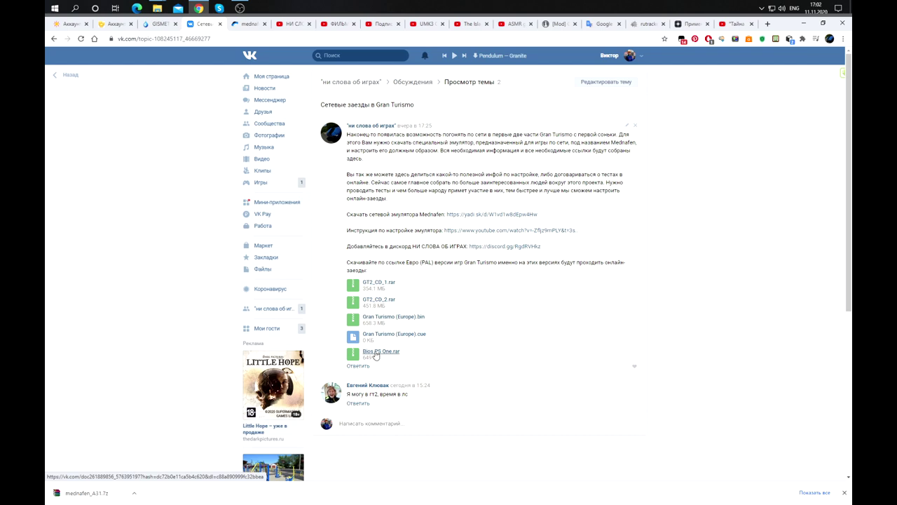
left_click(375, 355)
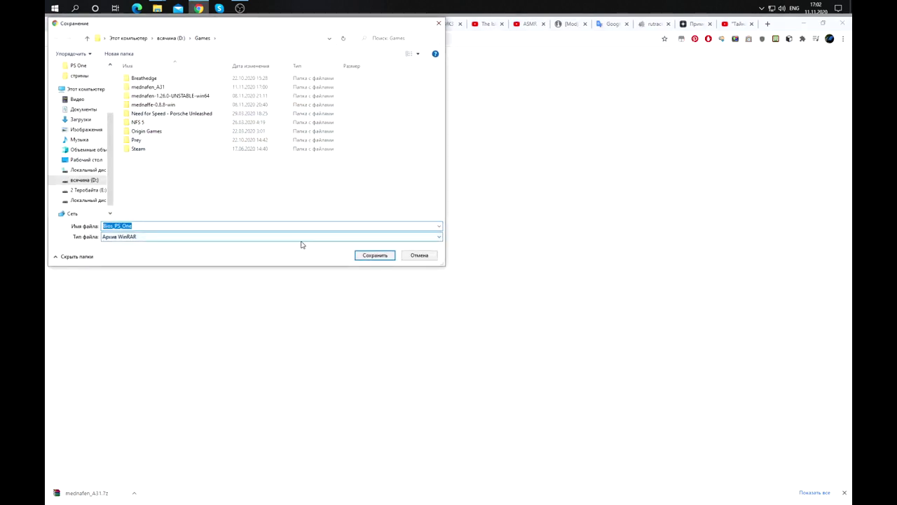
left_click(375, 256)
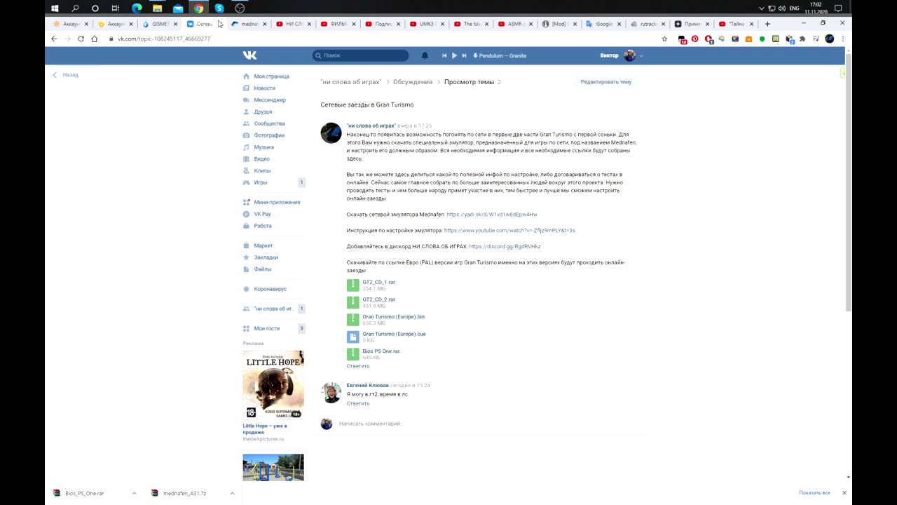
Return to the Games folder in File Explorer and extract the Bios_PS_One archive into its own Bios_PS_One subfolder.
mouse_move(157, 10)
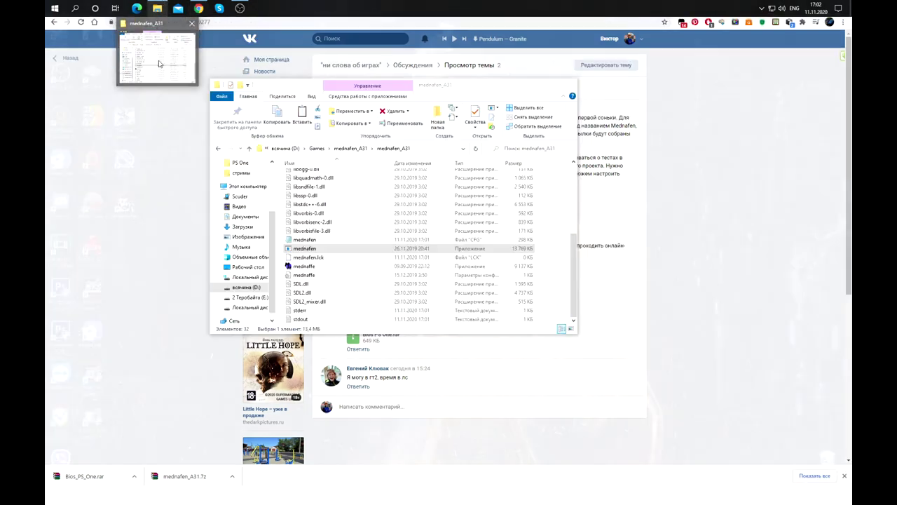
left_click(144, 53)
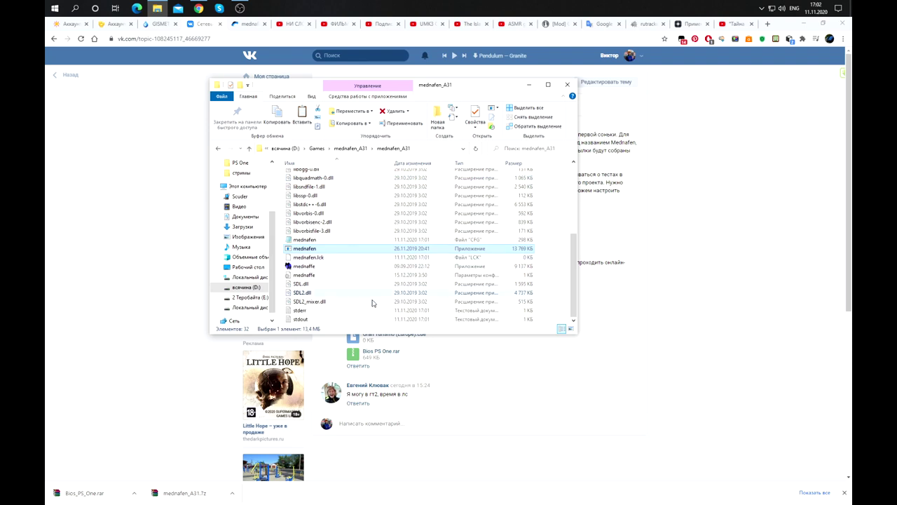
scroll(372, 304, "up", 5)
scroll(373, 291, "down", 2)
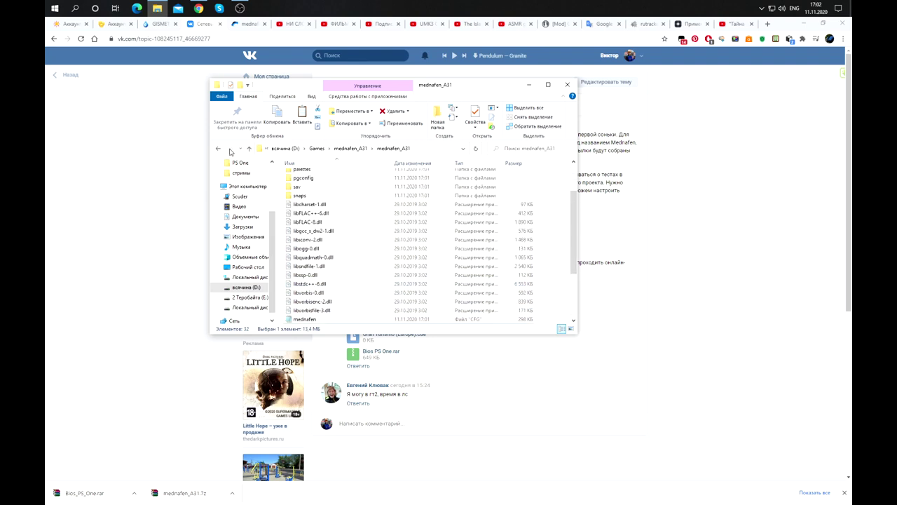
left_click(218, 149)
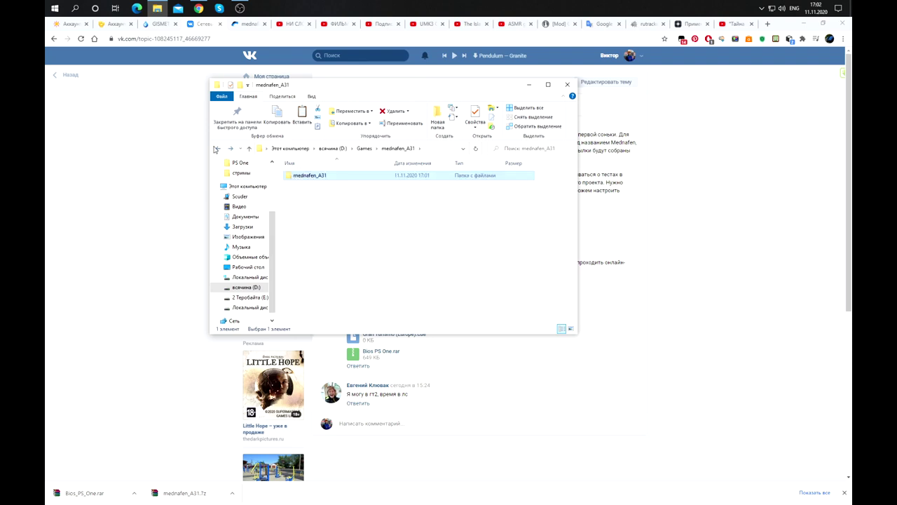
left_click(217, 149)
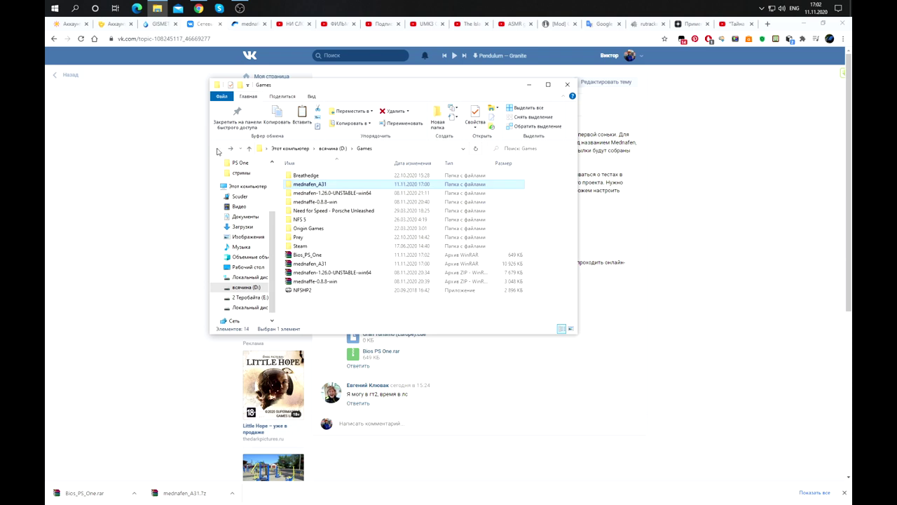
right_click(312, 256)
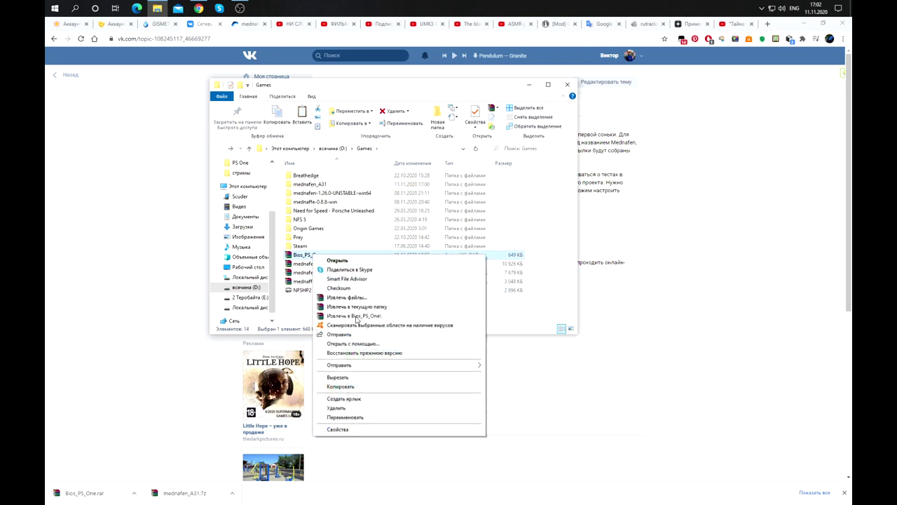
left_click(356, 316)
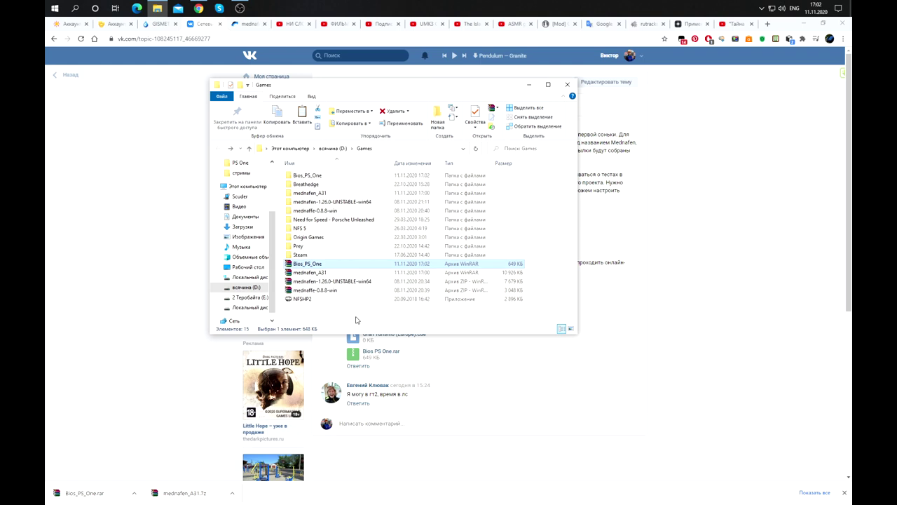
Open the extracted Bios_PS_One folder and examine the scph5500.bin, scph5501.bin and Sony PlayStation BIOS files.
double_click(324, 179)
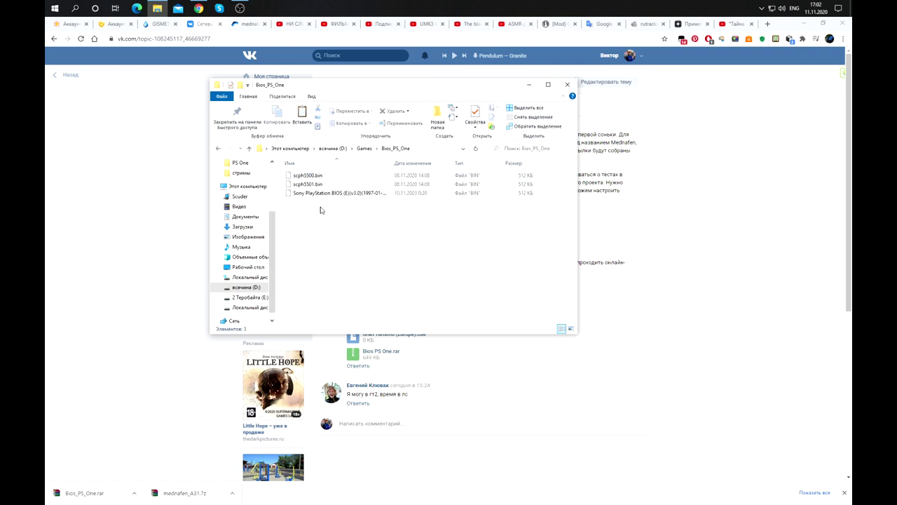
left_click_drag(325, 208, 297, 173)
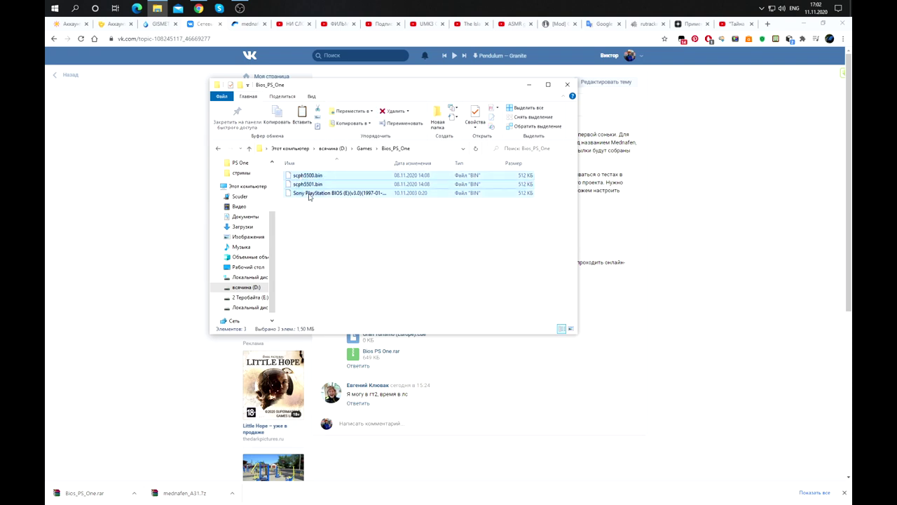
left_click(315, 194)
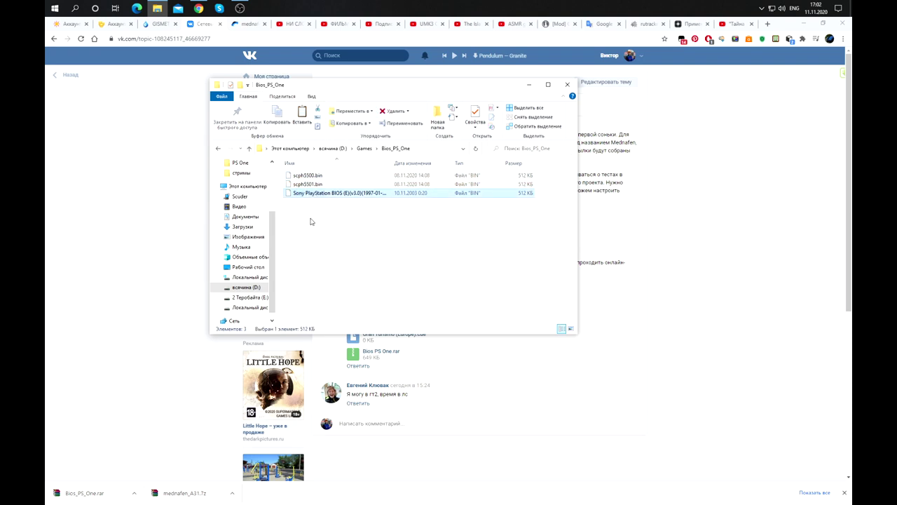
left_click(310, 185)
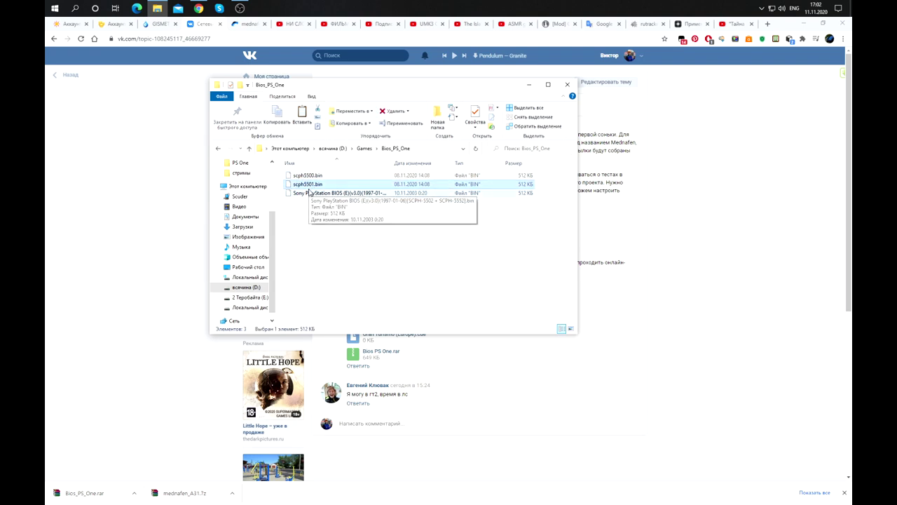
left_click(314, 175)
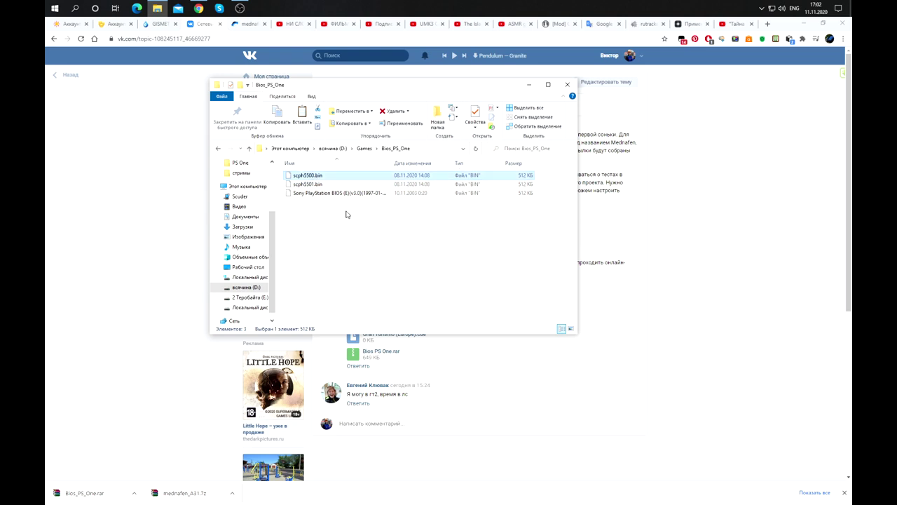
left_click(379, 193)
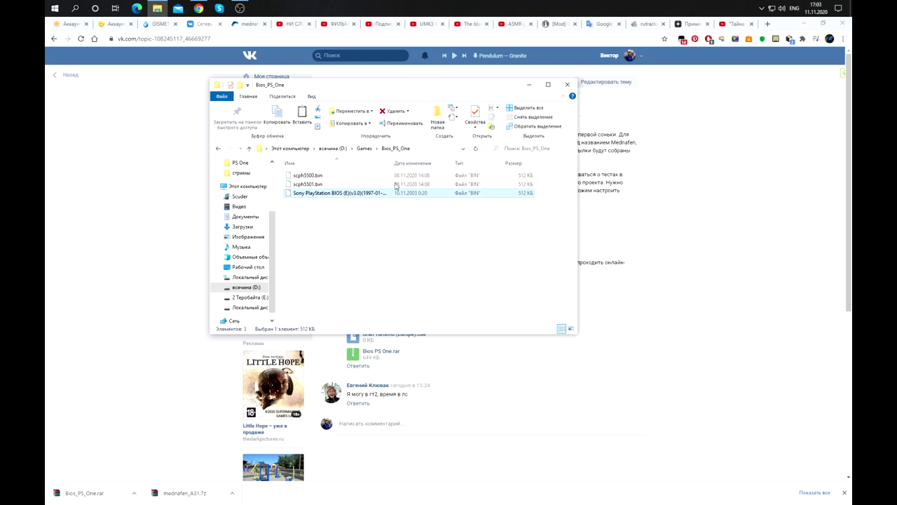
Widen the name column in the Bios_PS_One folder to read the full Sony PlayStation BIOS file name.
left_click_drag(390, 161, 436, 161)
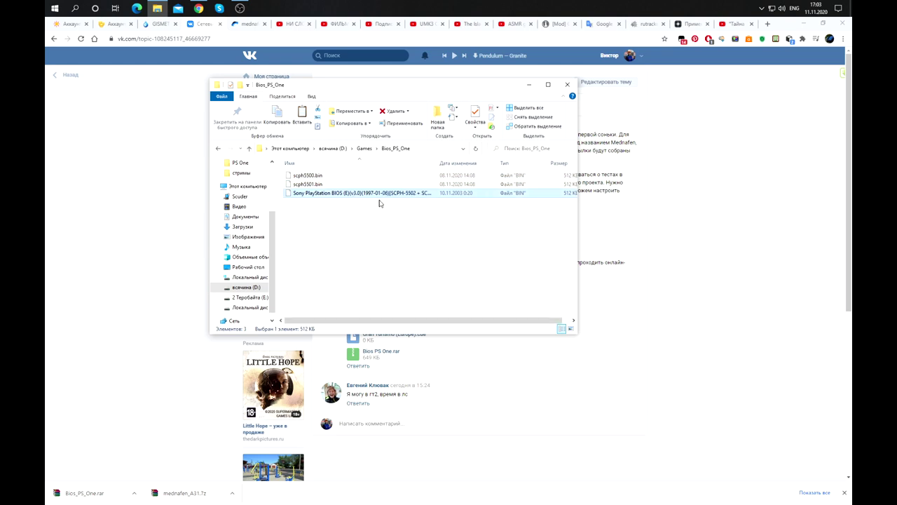
left_click(346, 226)
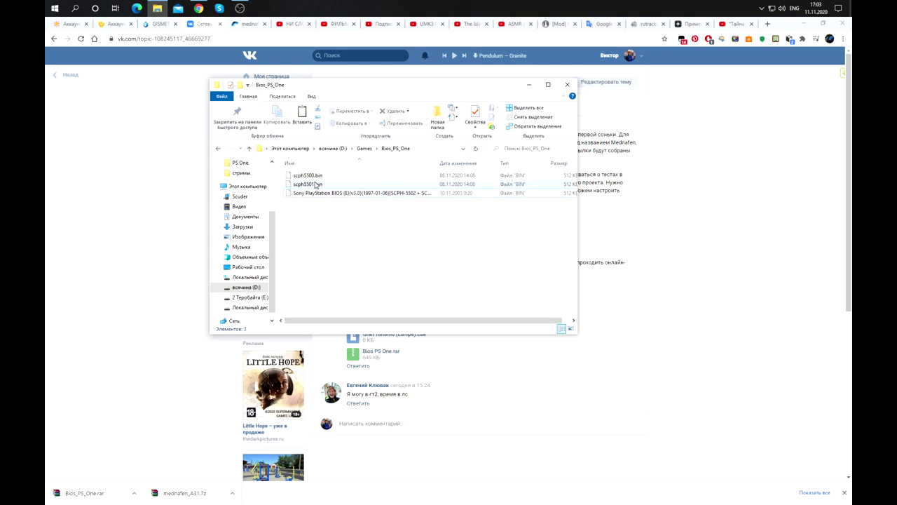
left_click(312, 175)
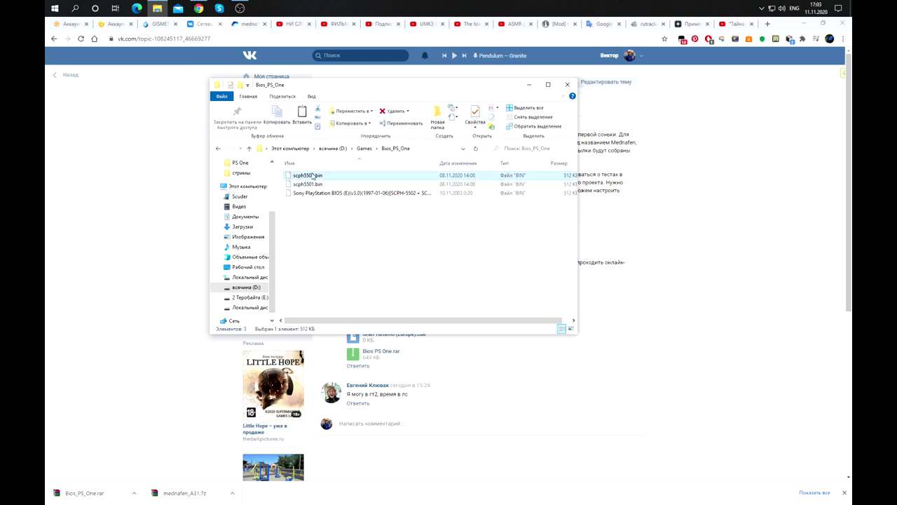
left_click(309, 208)
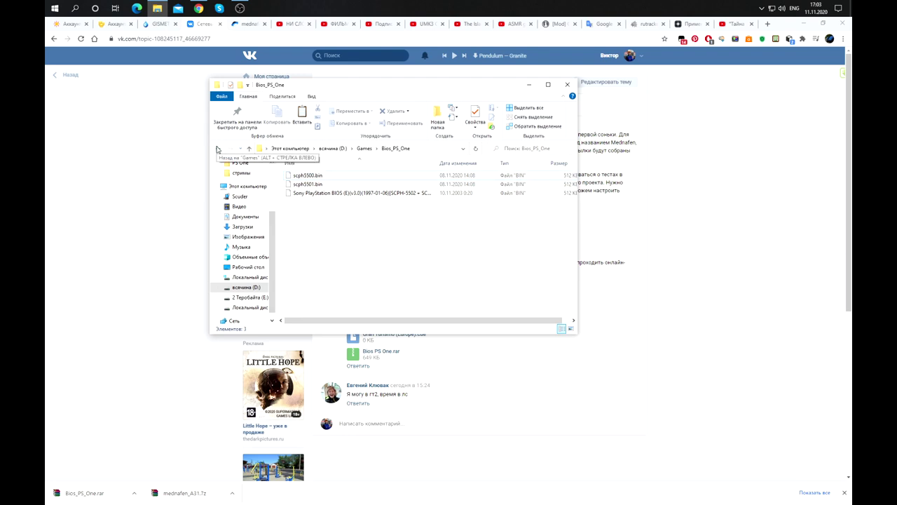
Go back to the Games folder and launch mednaffe from the inner mednafen_A31 folder.
left_click(219, 153)
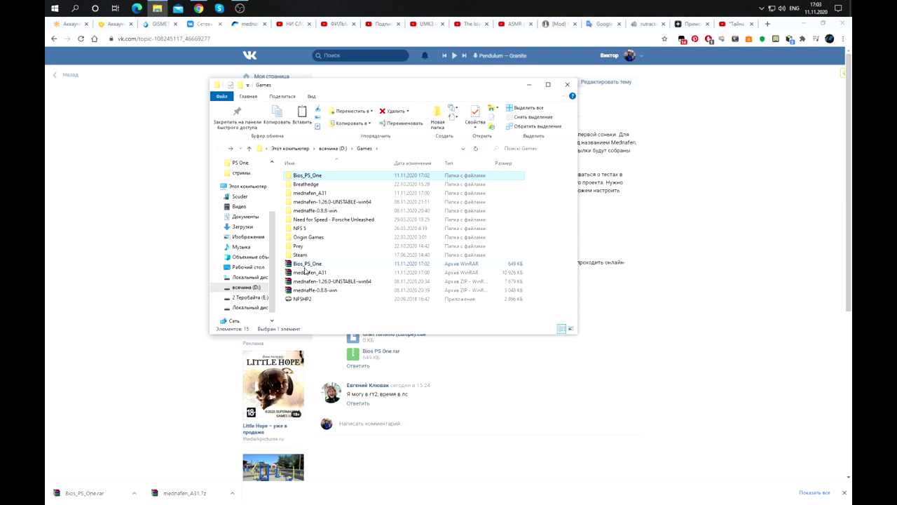
double_click(310, 194)
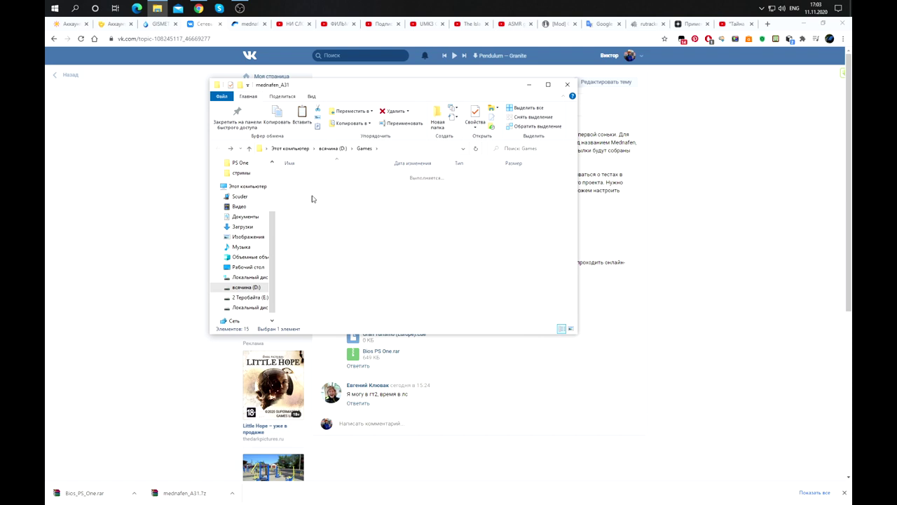
double_click(309, 176)
double_click(308, 266)
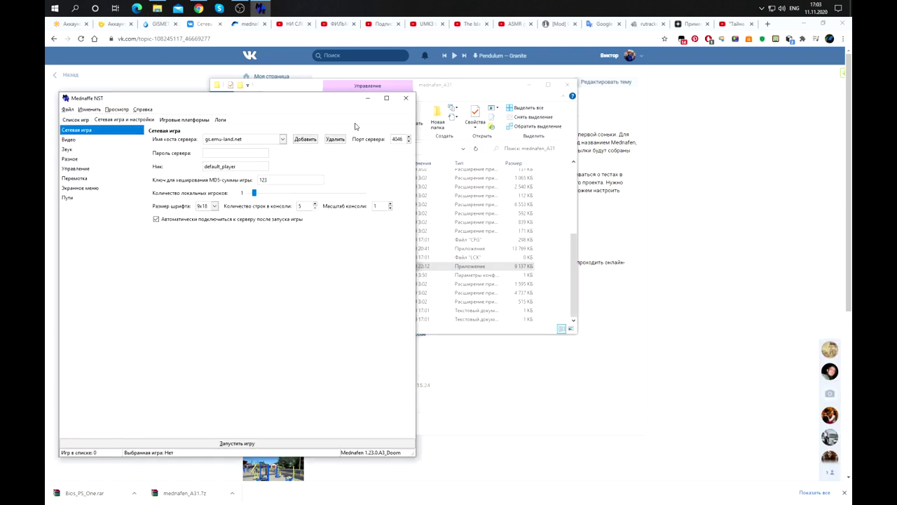
Return to File Explorer and copy all three BIOS files from the Bios_PS_One folder.
left_click(485, 87)
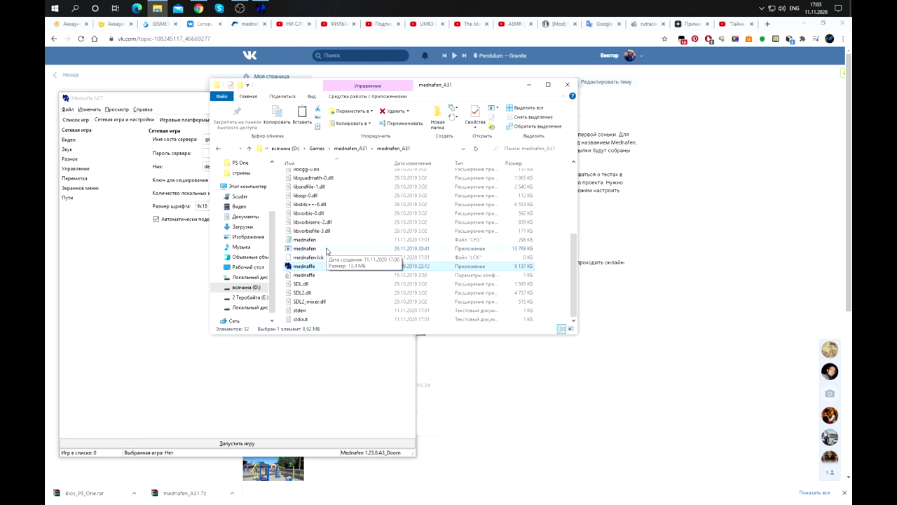
scroll(326, 251, "up", 5)
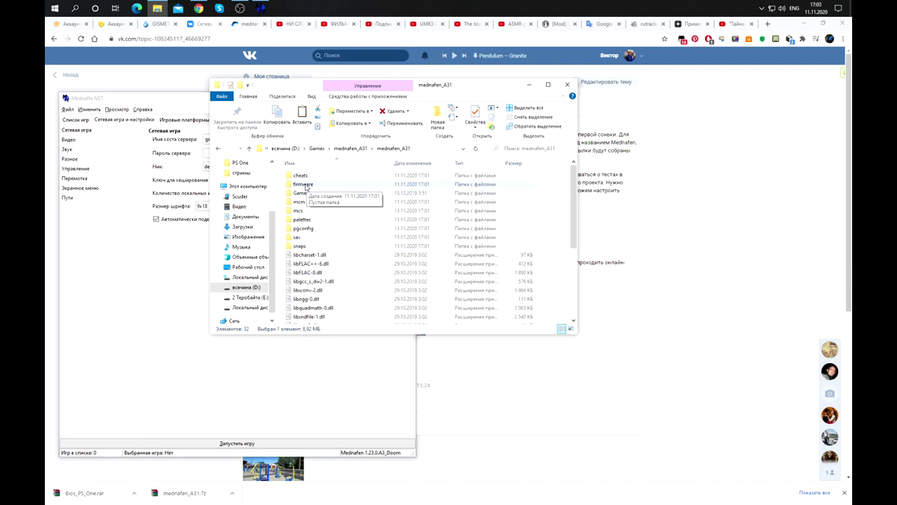
left_click(218, 150)
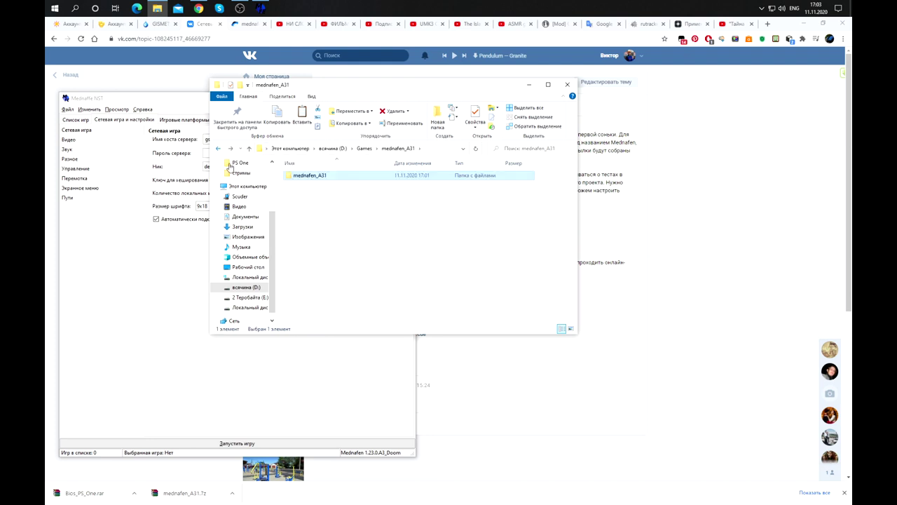
left_click(218, 150)
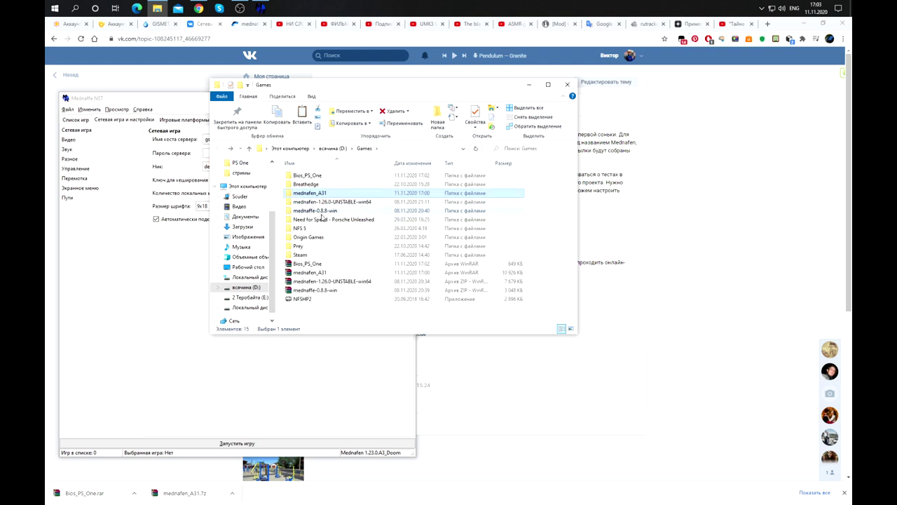
double_click(309, 175)
left_click_drag(321, 209, 306, 190)
right_click(305, 185)
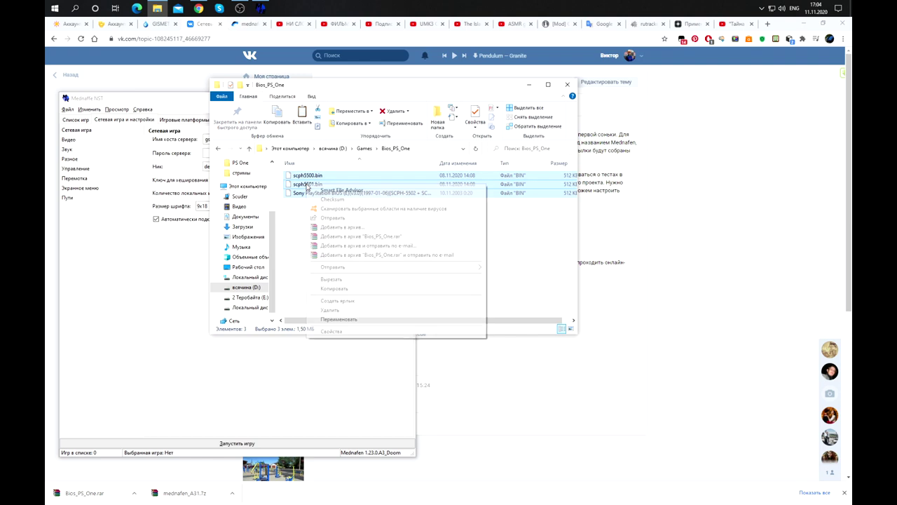
left_click(344, 289)
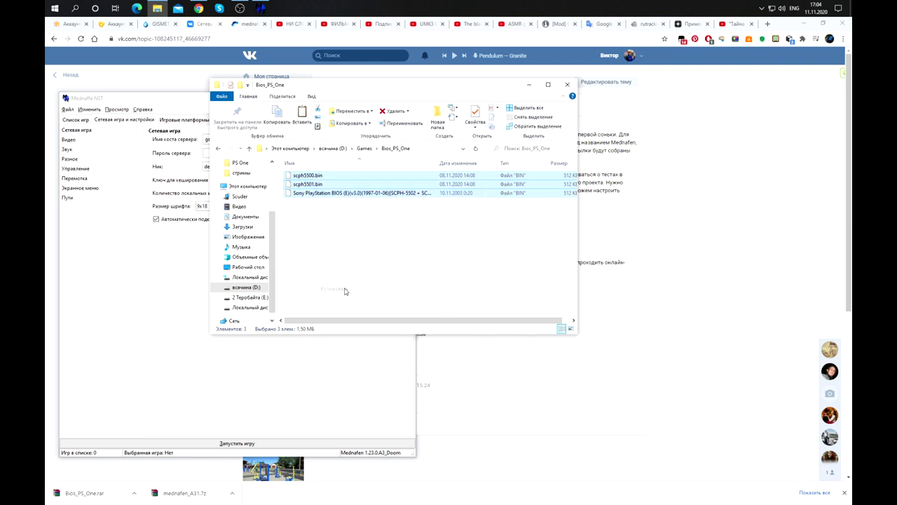
Paste the copied BIOS files into the firmware folder inside the inner mednafen_A31 folder.
left_click(218, 149)
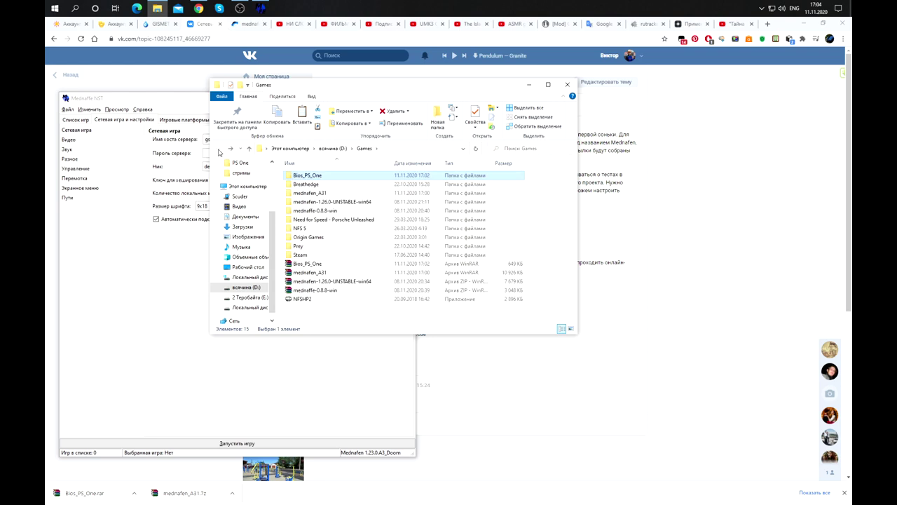
double_click(325, 194)
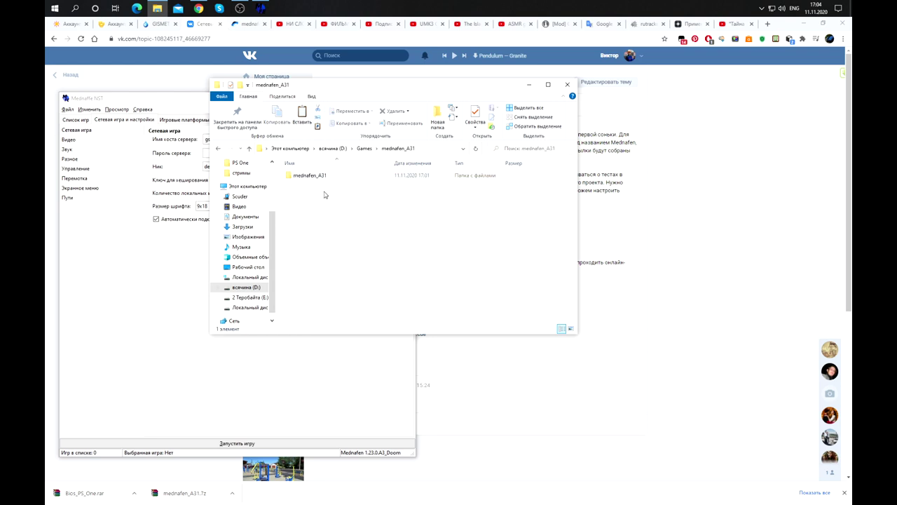
double_click(307, 178)
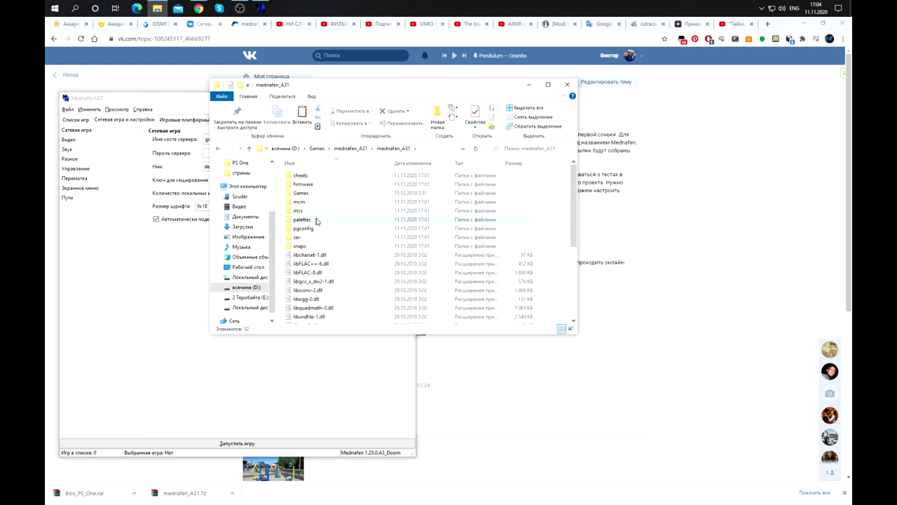
double_click(304, 183)
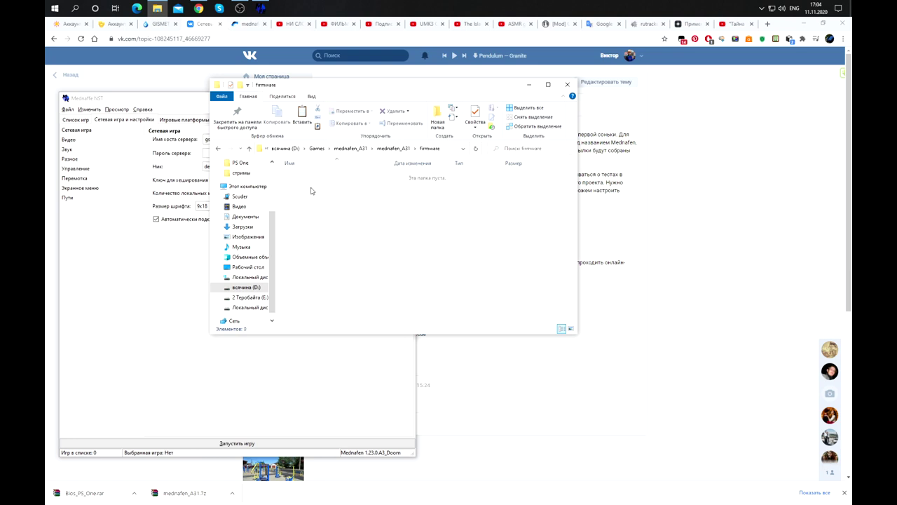
right_click(351, 208)
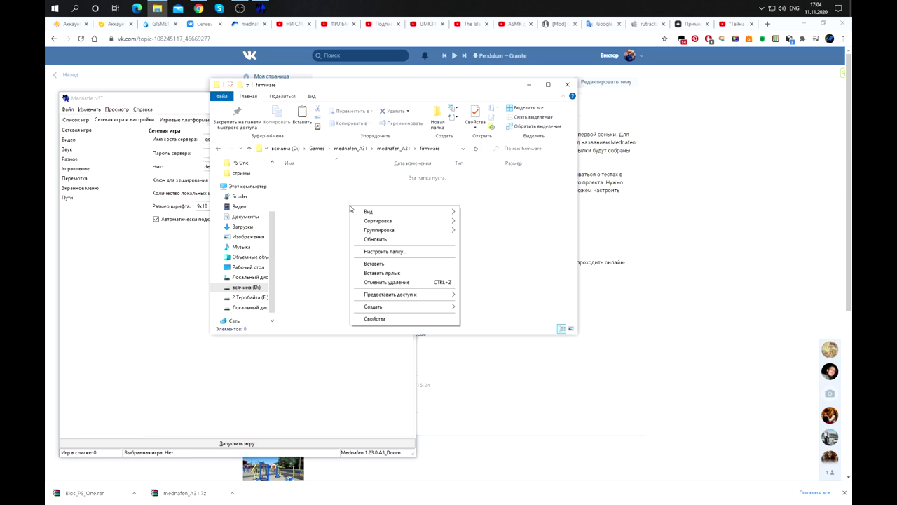
left_click(382, 263)
left_click(316, 234)
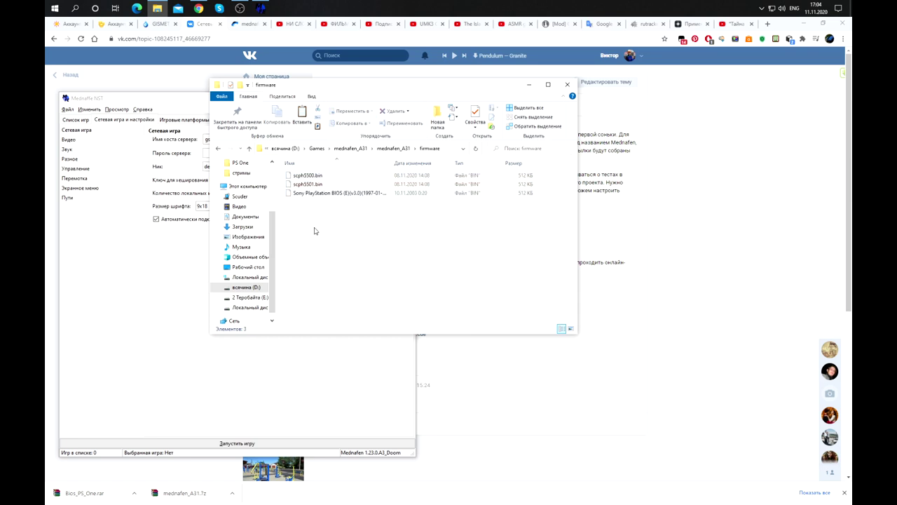
Check the contents of the emulator's own Games folder and return to the inner mednafen_A31 folder.
left_click(218, 149)
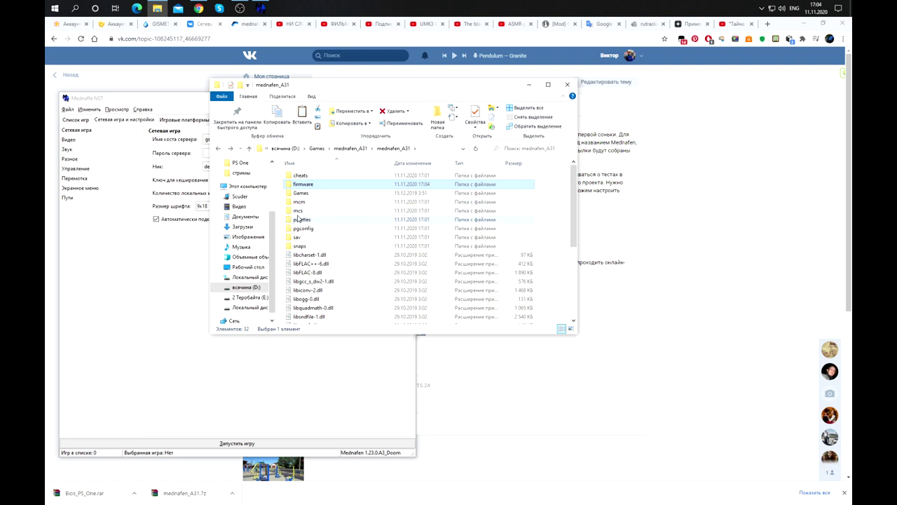
double_click(301, 193)
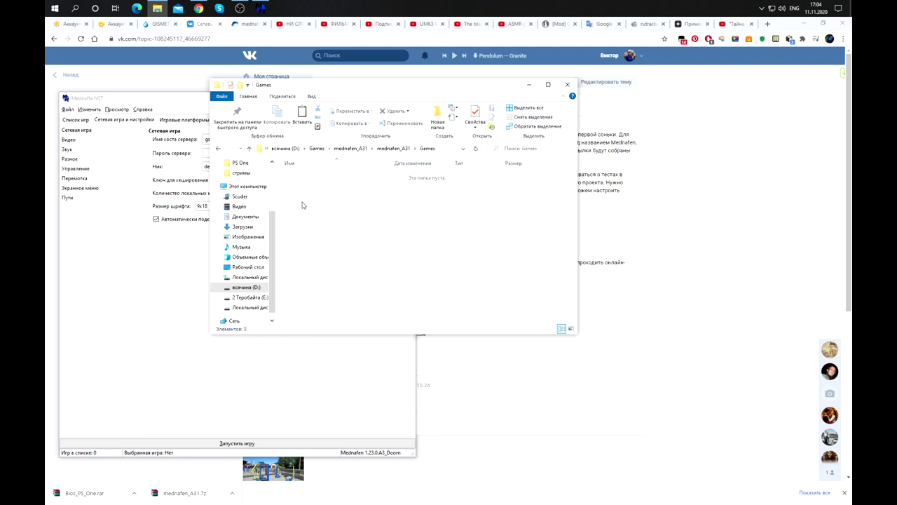
left_click(218, 149)
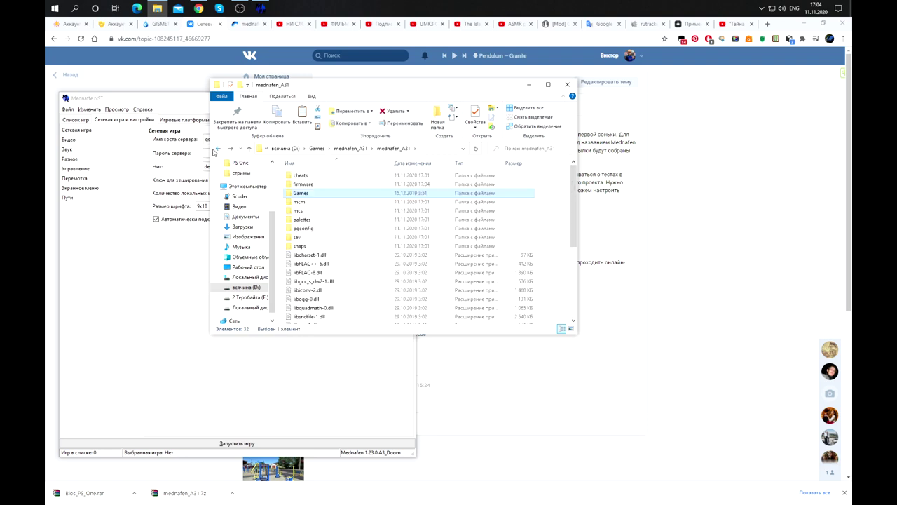
Switch to the VK discussion in Chrome and download GT2_CD_1.rar into the Games folder inside the inner mednafen_A31 folder.
left_click(675, 157)
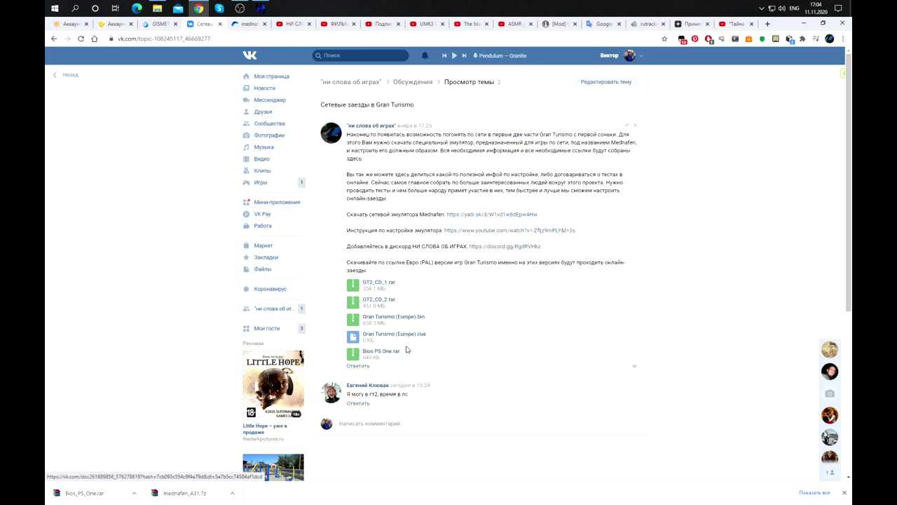
left_click(378, 283)
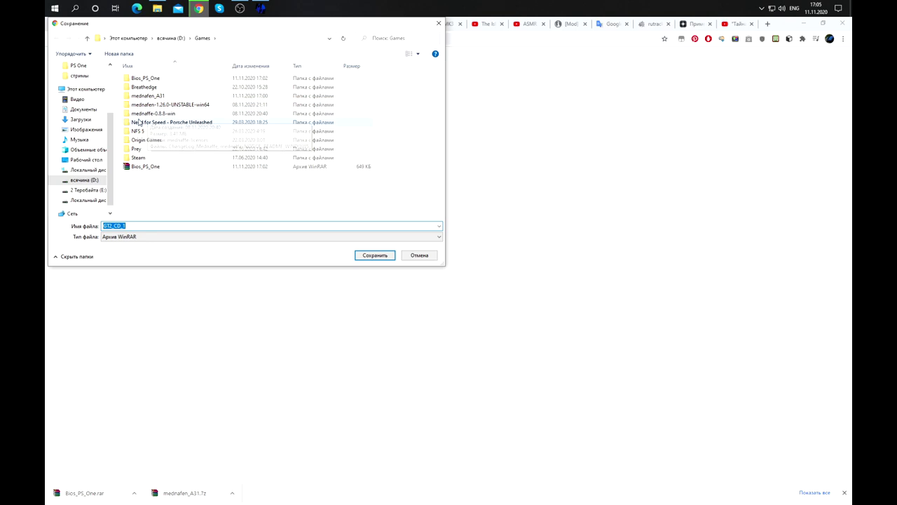
double_click(145, 97)
double_click(147, 79)
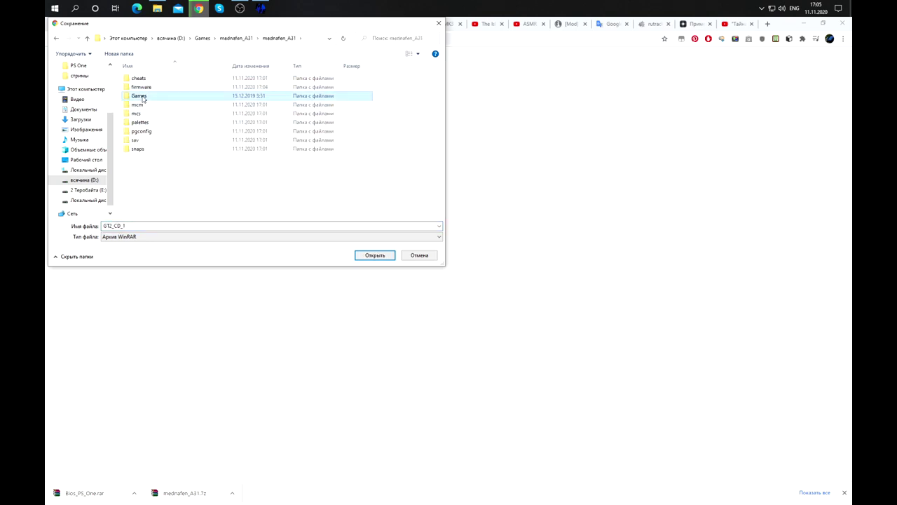
double_click(140, 96)
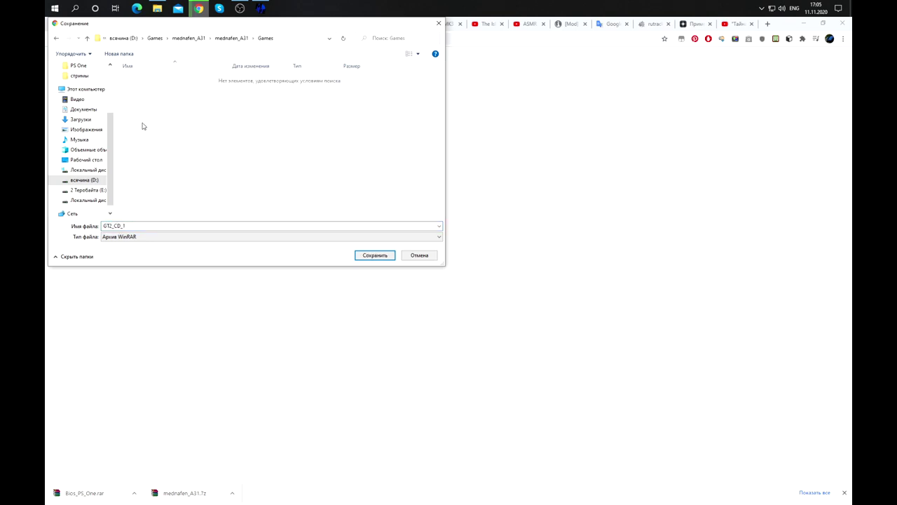
left_click(373, 256)
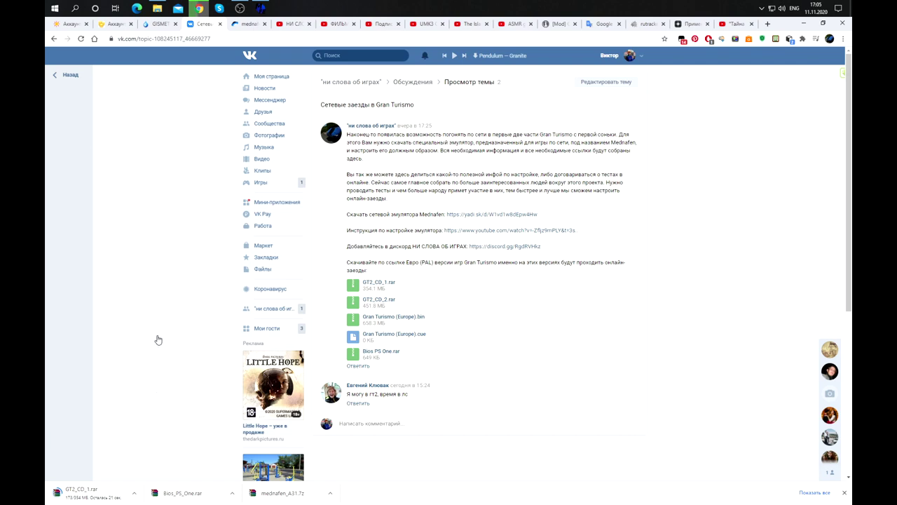
Switch to File Explorer, open the emulator's Games folder and examine the files inside the GT2_CD_1 archive, then close the archive.
left_click(158, 8)
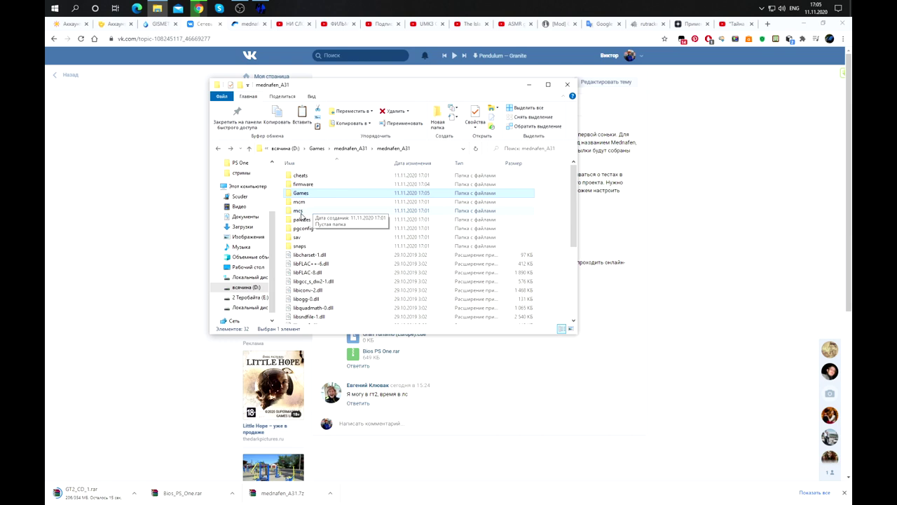
scroll(321, 280, "down", 3)
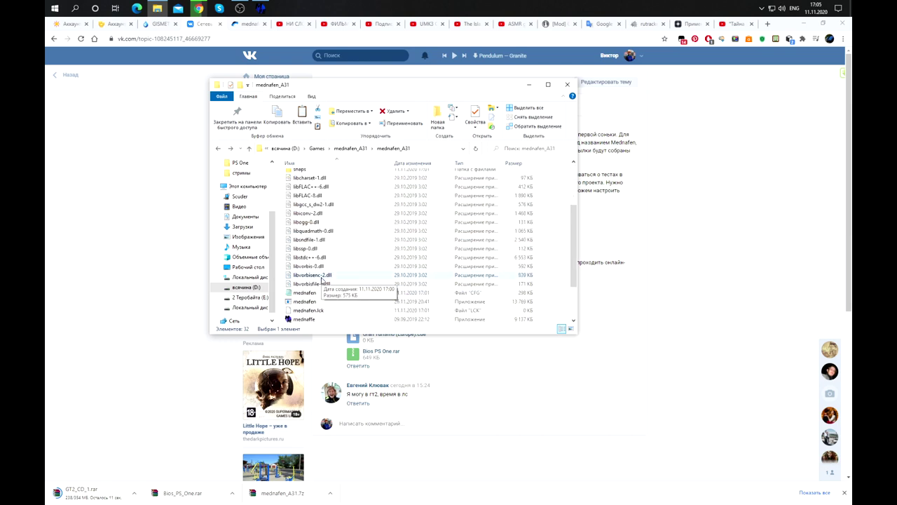
scroll(321, 281, "up", 3)
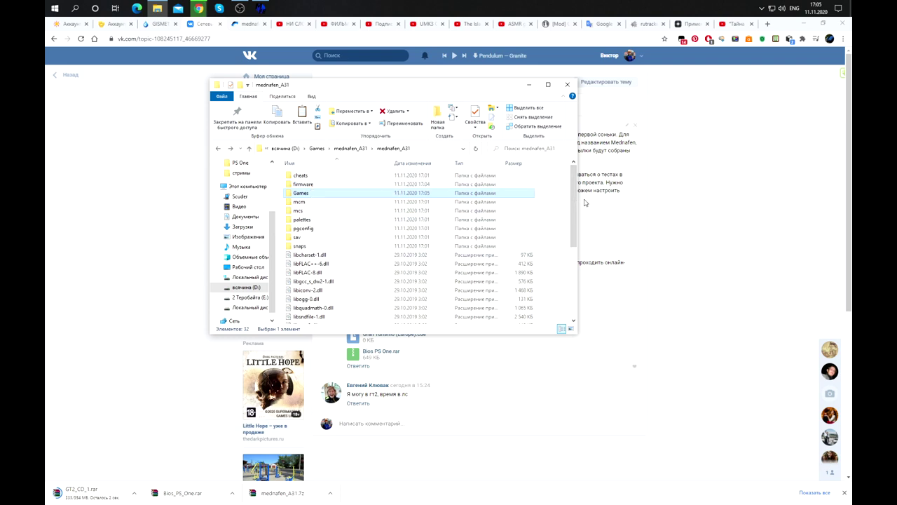
left_click_drag(571, 209, 573, 300)
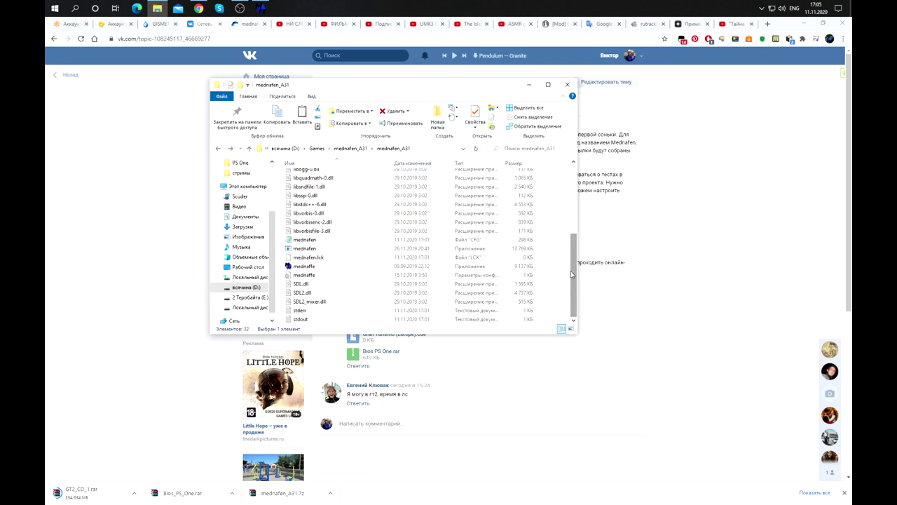
scroll(572, 281, "up", 5)
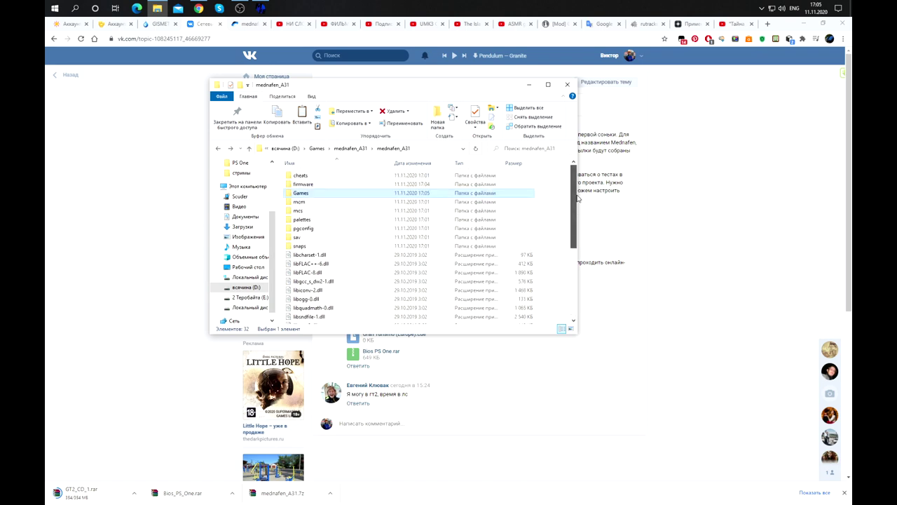
double_click(307, 195)
double_click(300, 175)
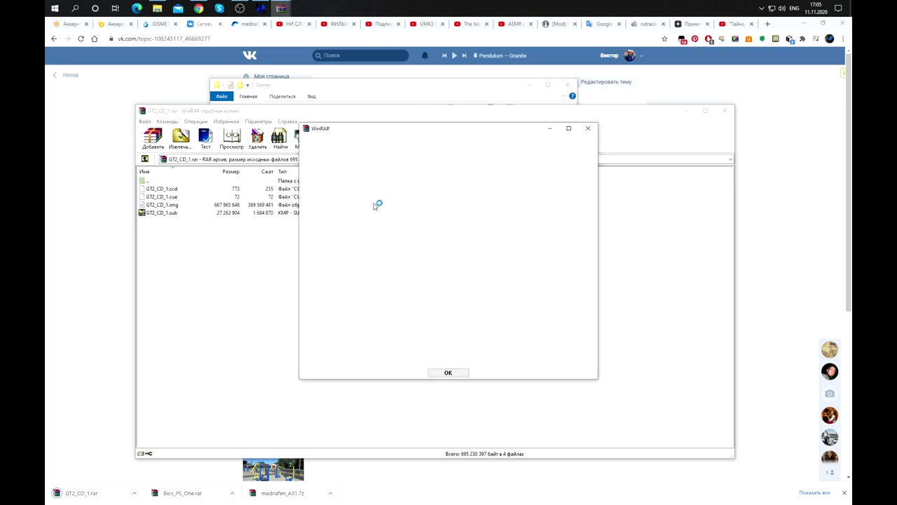
left_click(452, 380)
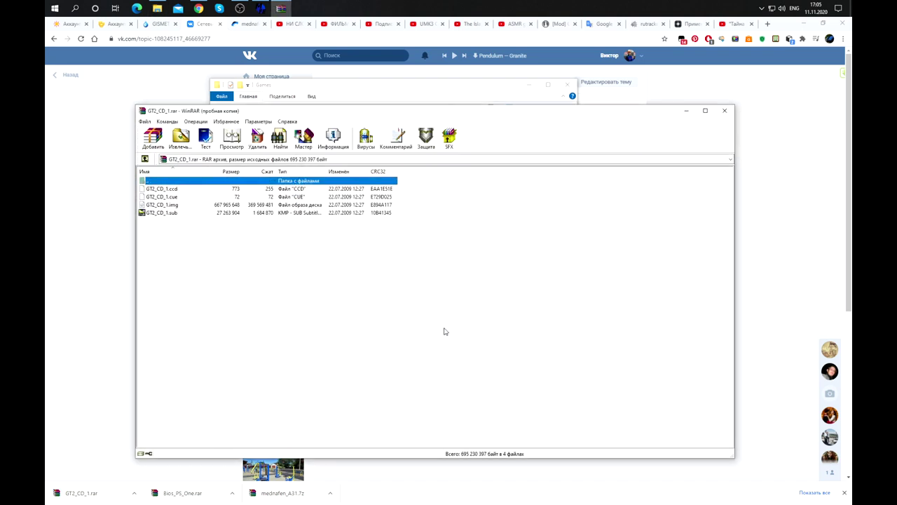
left_click(266, 267)
left_click(725, 114)
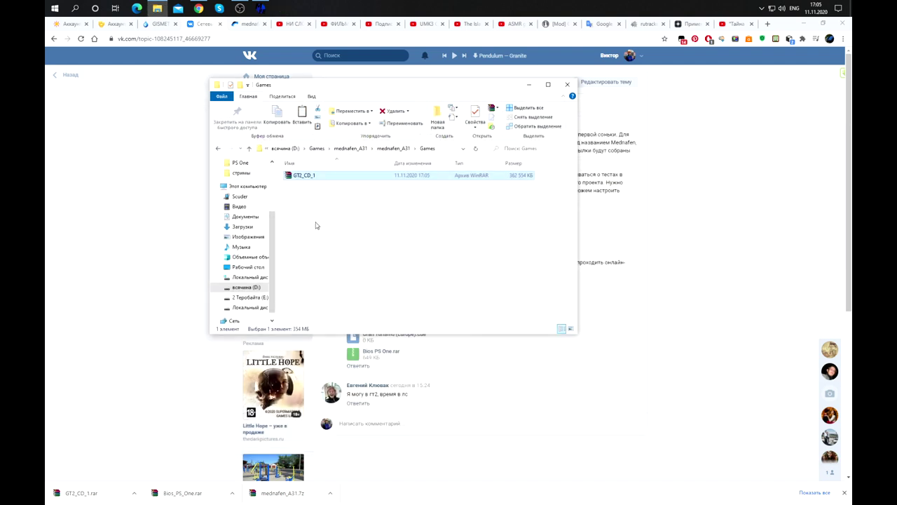
Extract the GT2_CD_1 archive into the current Games folder and select the extracted GT2_CD_1.cue file.
right_click(302, 177)
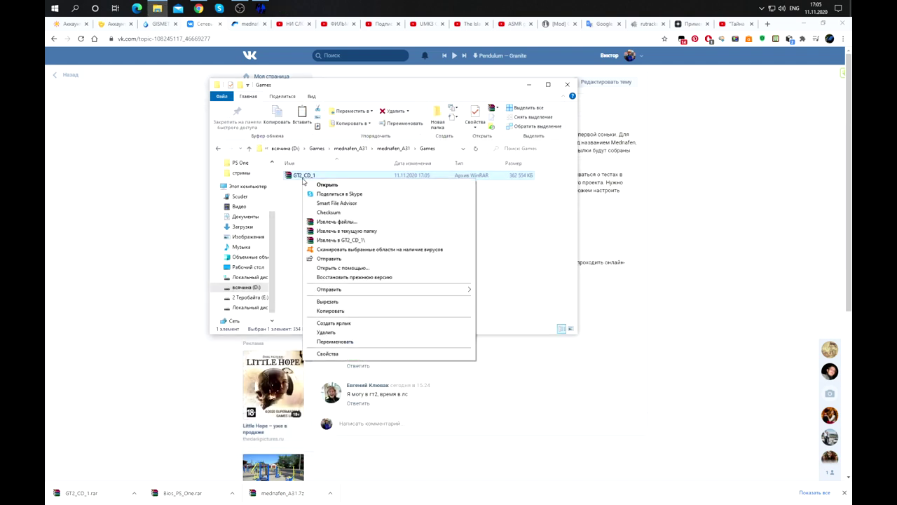
left_click(335, 231)
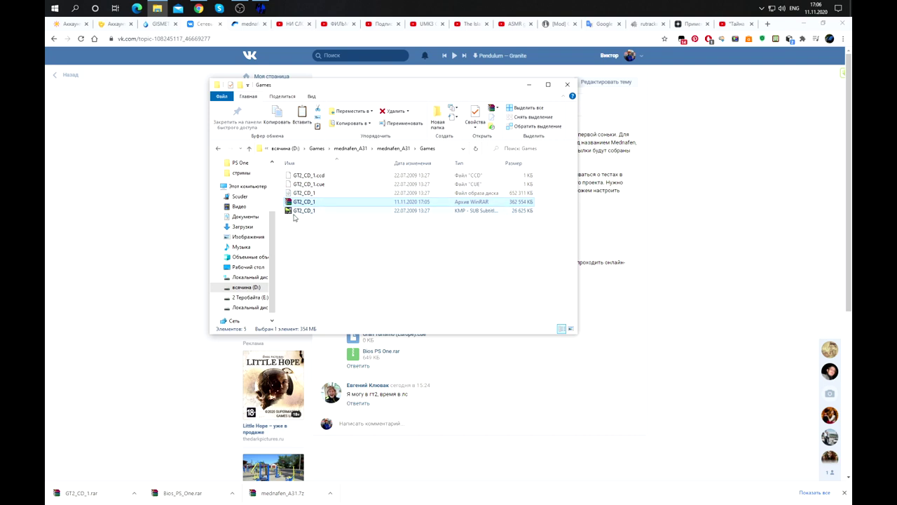
left_click(357, 257)
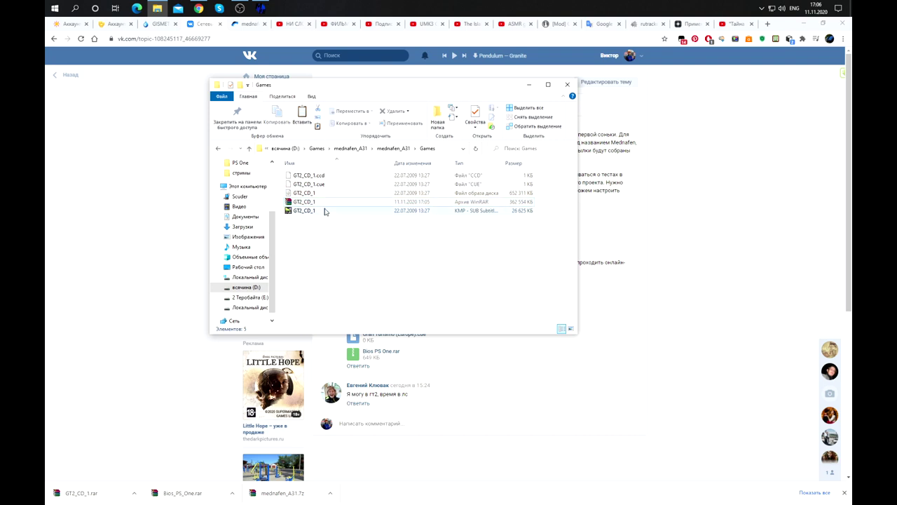
left_click(305, 194)
left_click(317, 185)
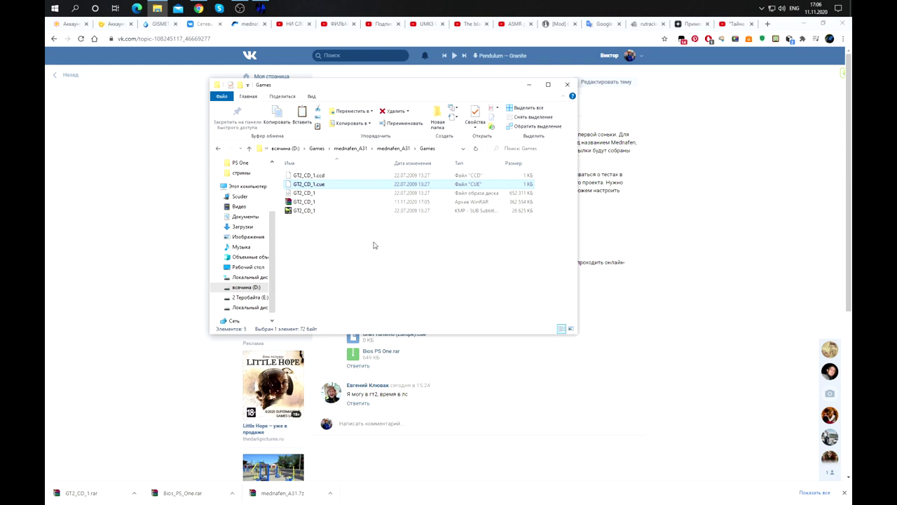
Return to the inner mednafen_A31 folder, launch the Mednaffe front end and select GT2_CD_1.cue in its game list.
left_click(219, 150)
scroll(263, 266, "down", 5)
double_click(263, 266)
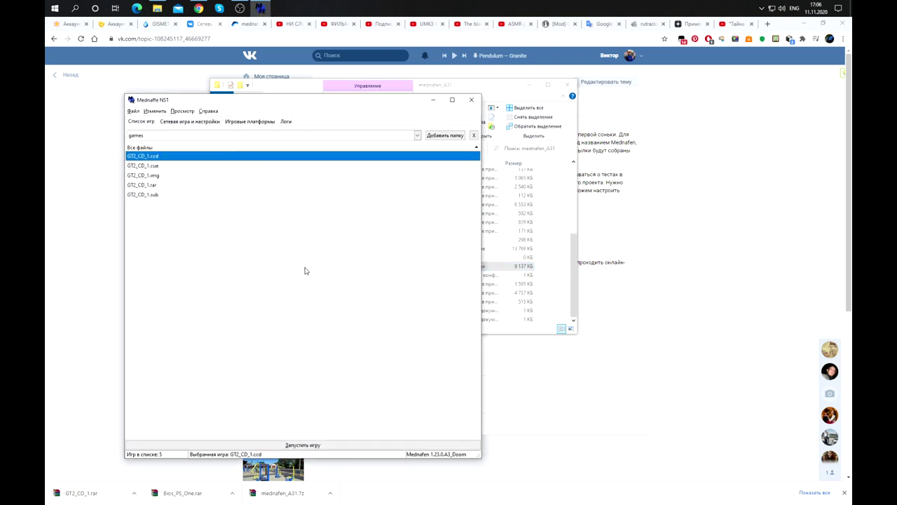
left_click(155, 185)
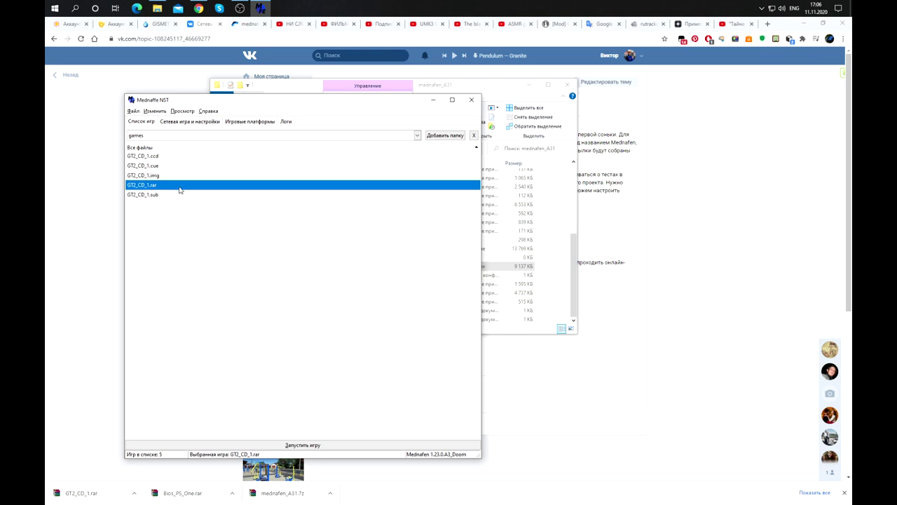
left_click(154, 167)
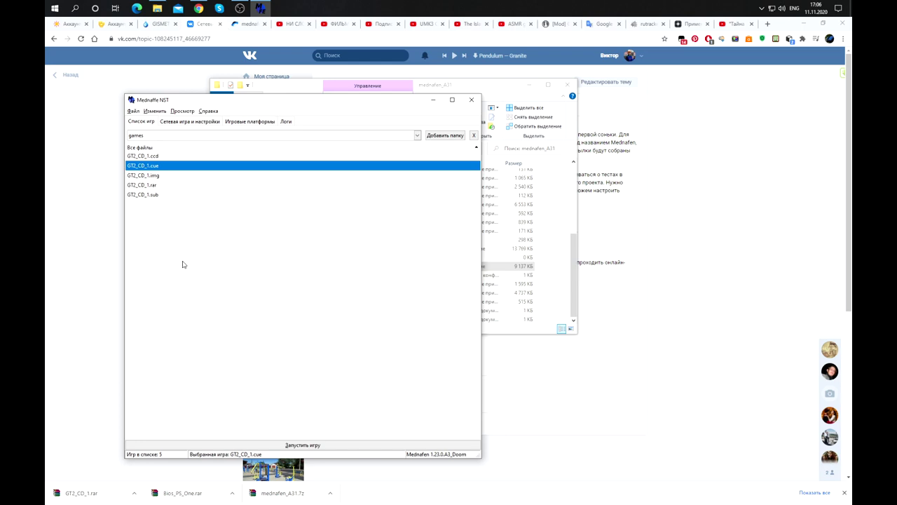
Open the network play settings and examine the available server host names, keeping gs.emu-land.net.
left_click(189, 123)
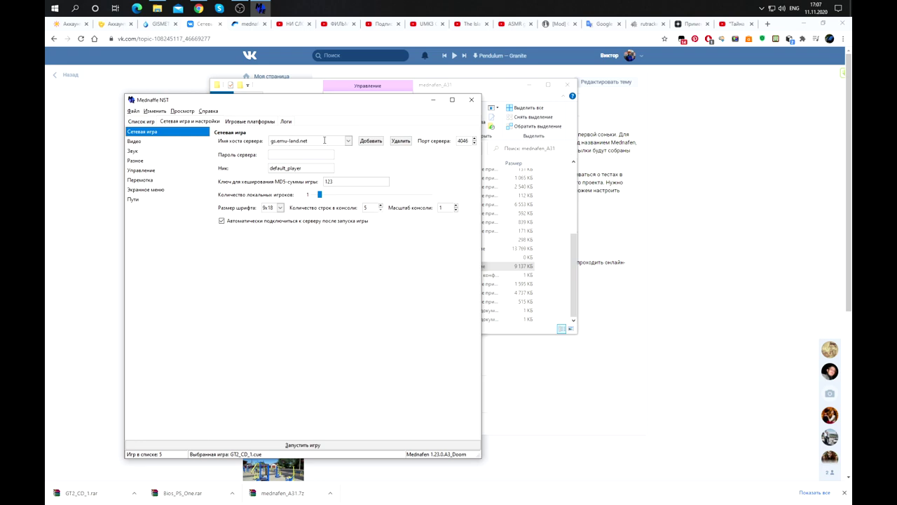
left_click(313, 141)
left_click(348, 142)
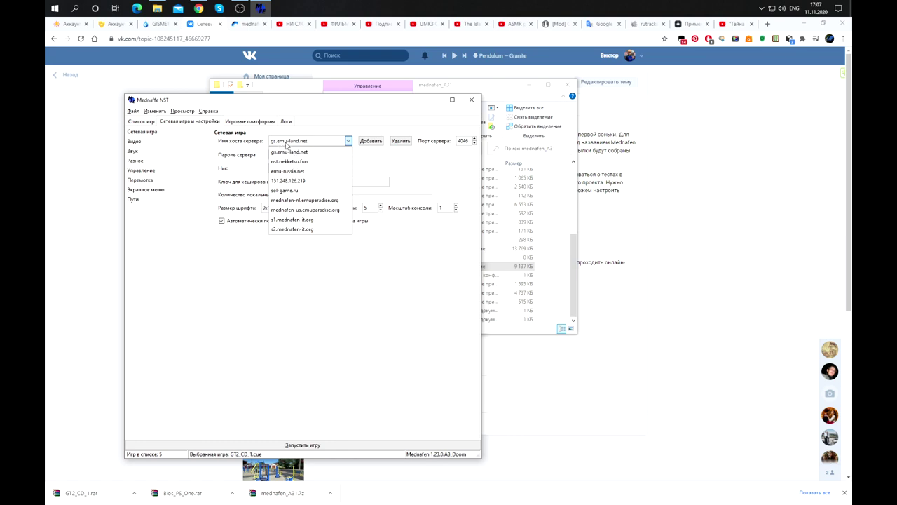
left_click(315, 145)
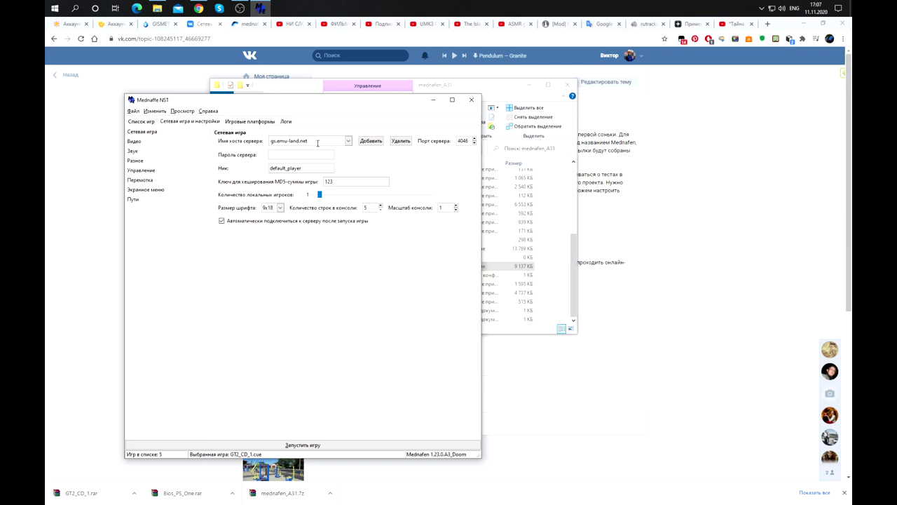
left_click(348, 141)
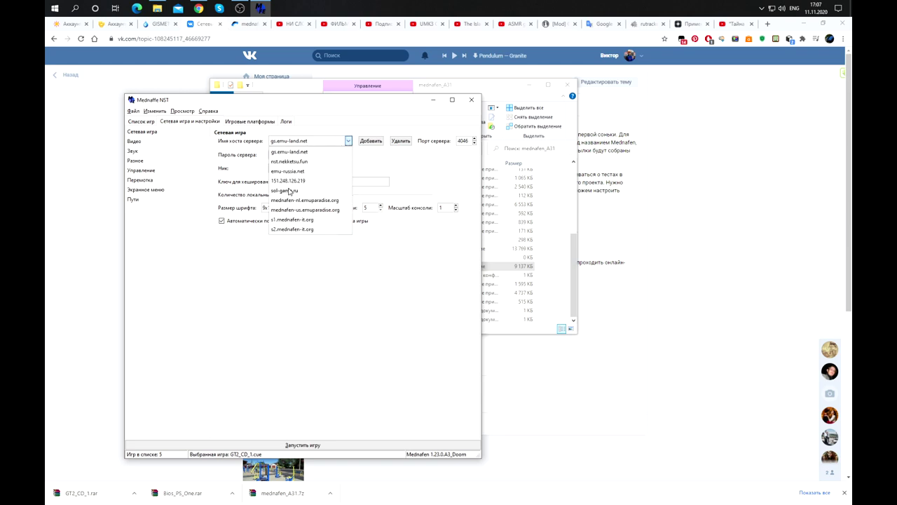
left_click(348, 141)
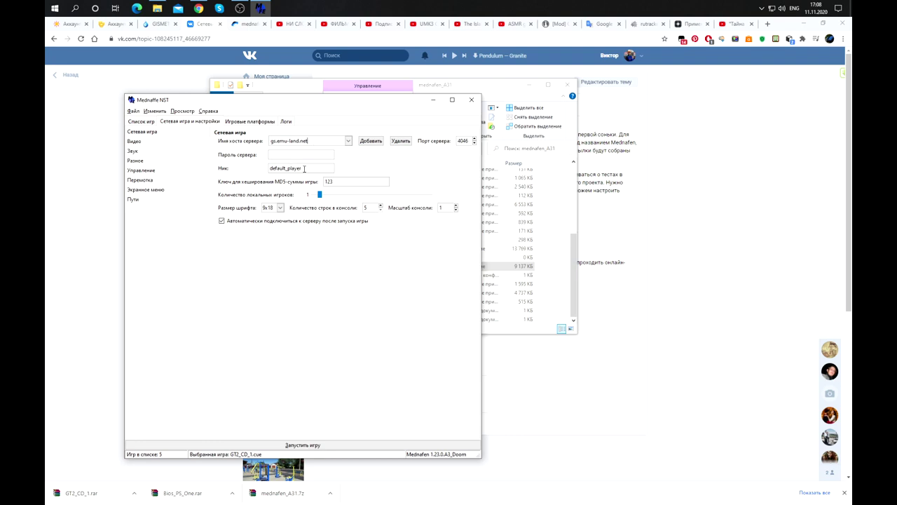
Replace the default network nickname with the player's own and leave automatic server connection after game launch enabled.
left_click_drag(306, 169, 265, 169)
key("BackSpace")
left_click(222, 222)
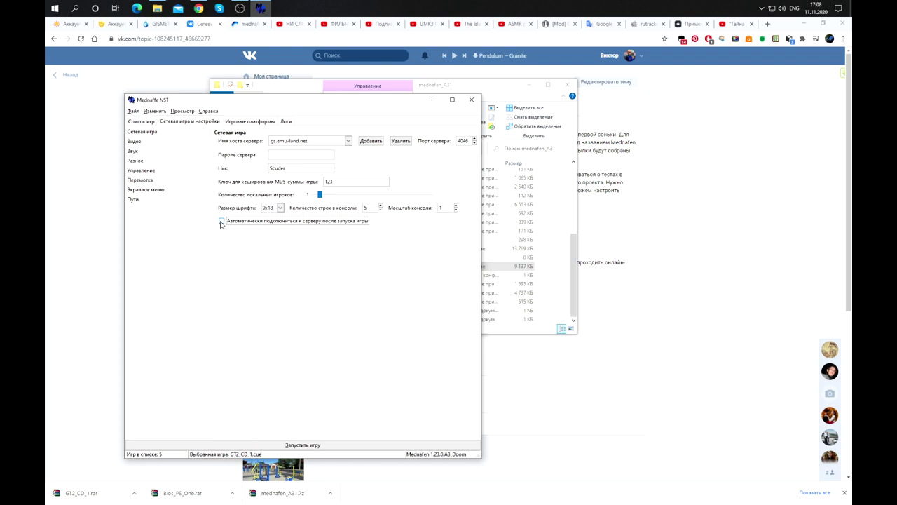
left_click(221, 221)
Recheck the list of server host names with gs.emu-land.net kept as the server.
left_click_drag(271, 140, 310, 145)
left_click(348, 140)
left_click(305, 148)
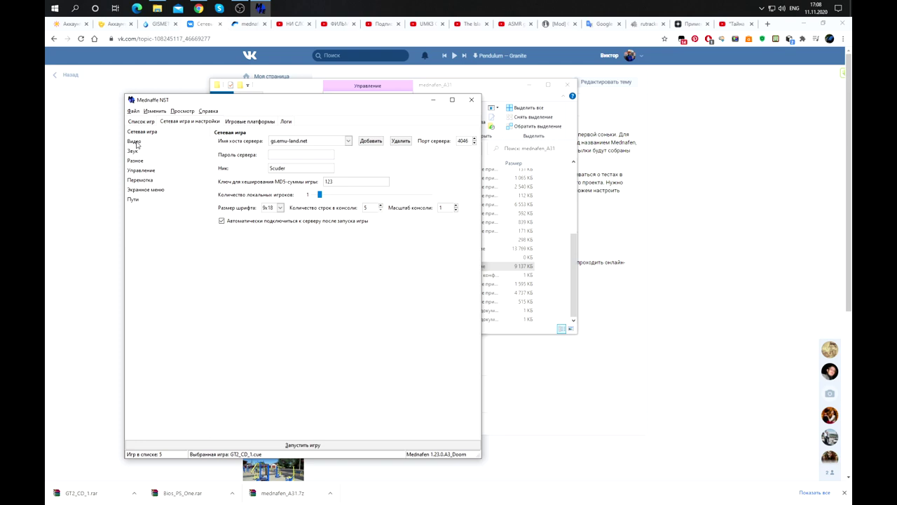
Open the directory path settings and set the cheat code directory to D:\Games\mednafen_A31\mednafen_A31\cheats.
left_click(133, 200)
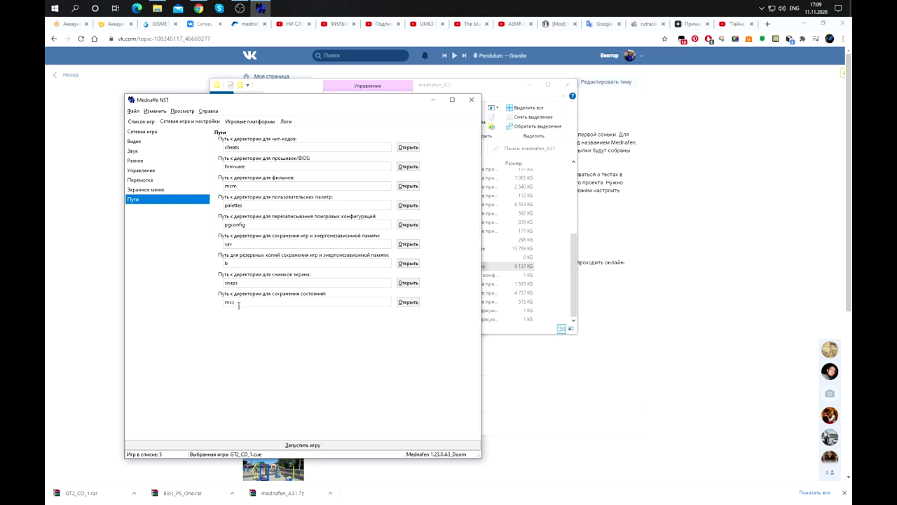
left_click(243, 148)
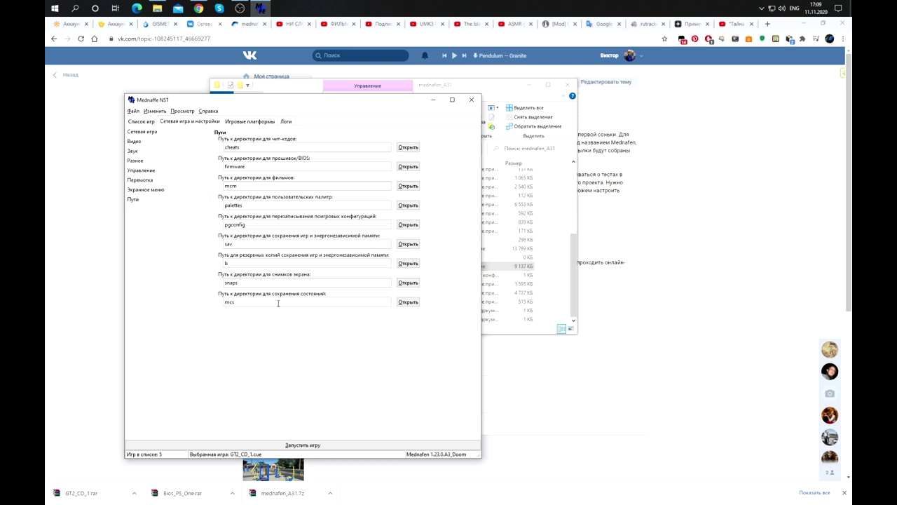
left_click(409, 147)
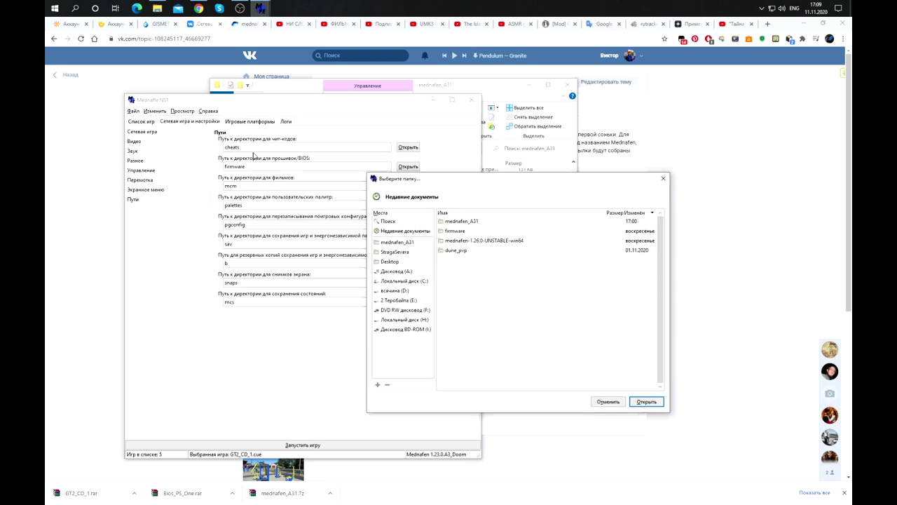
left_click(396, 292)
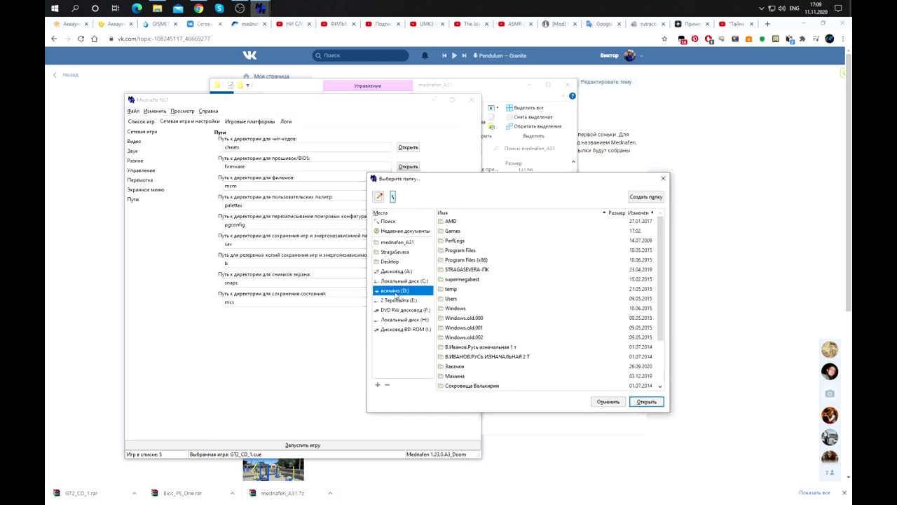
double_click(458, 231)
double_click(460, 251)
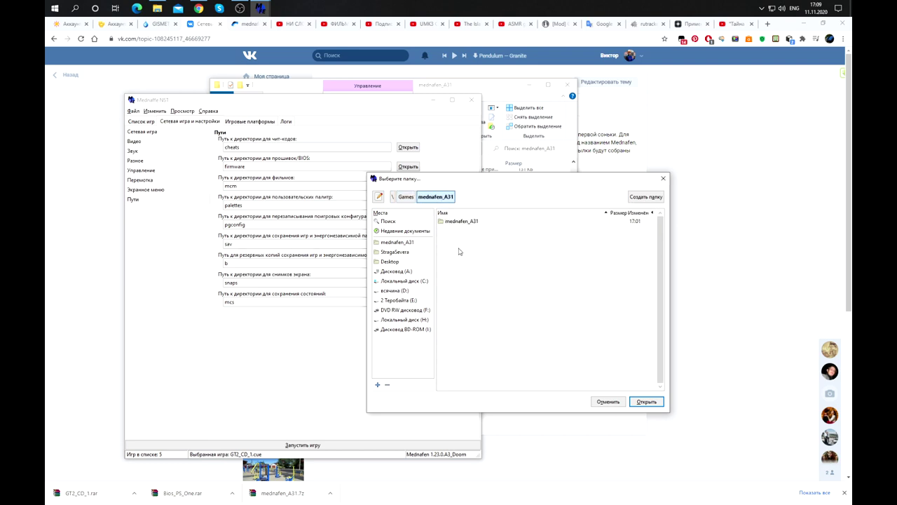
double_click(465, 221)
left_click(449, 222)
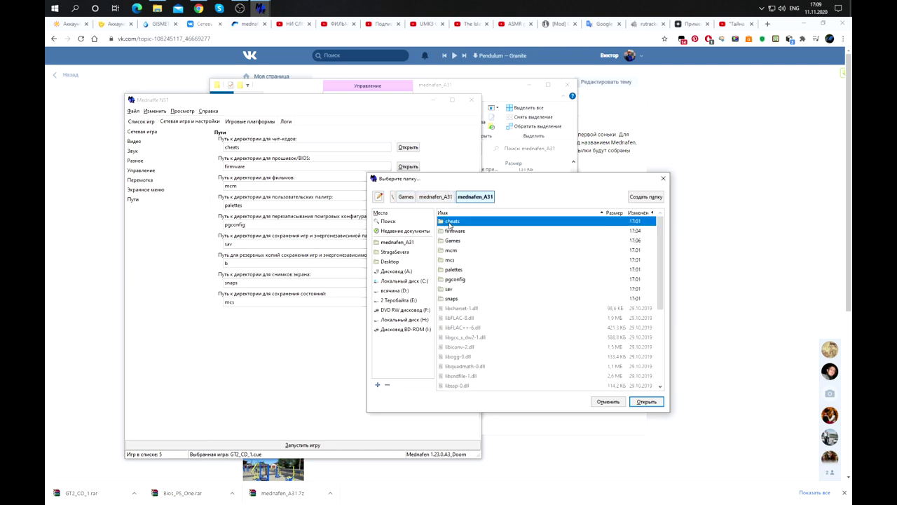
left_click(644, 401)
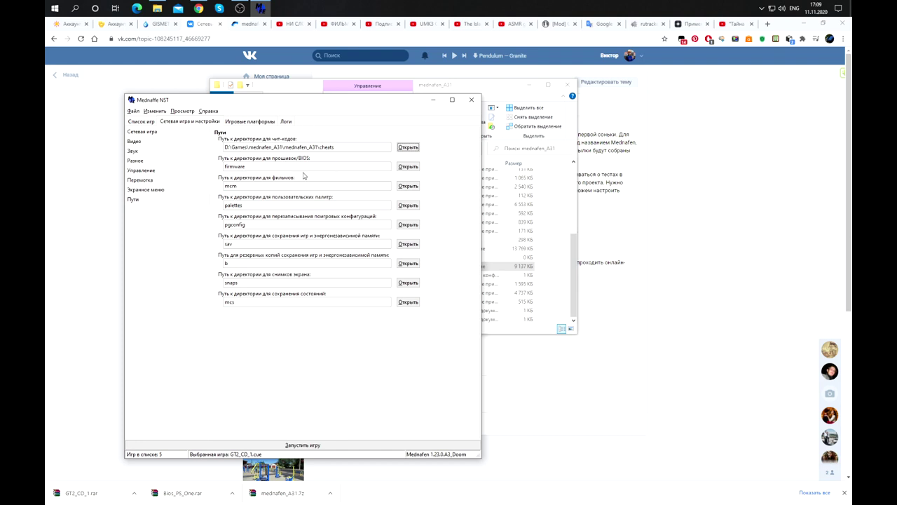
Set the firmware/BIOS directory path to D:\Games\mednafen_A31\mednafen_A31\firmware.
left_click(407, 168)
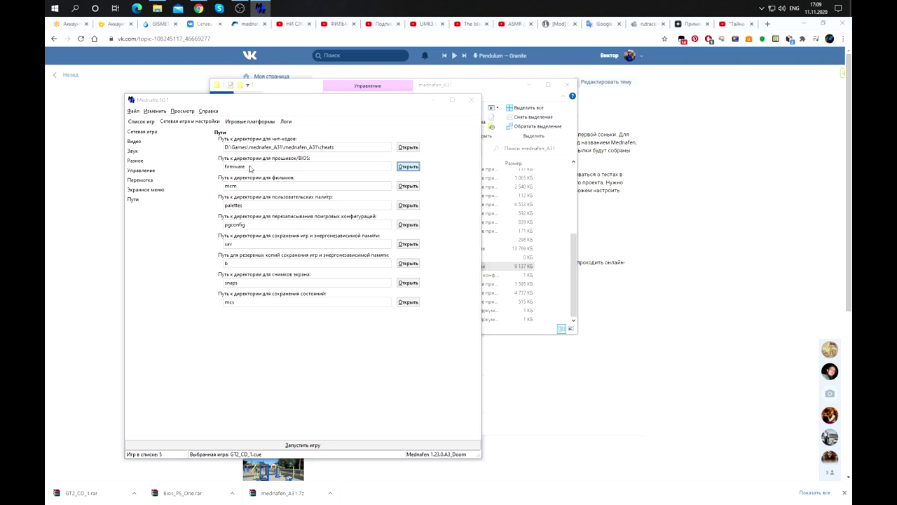
left_click(192, 245)
double_click(246, 185)
double_click(254, 203)
double_click(252, 176)
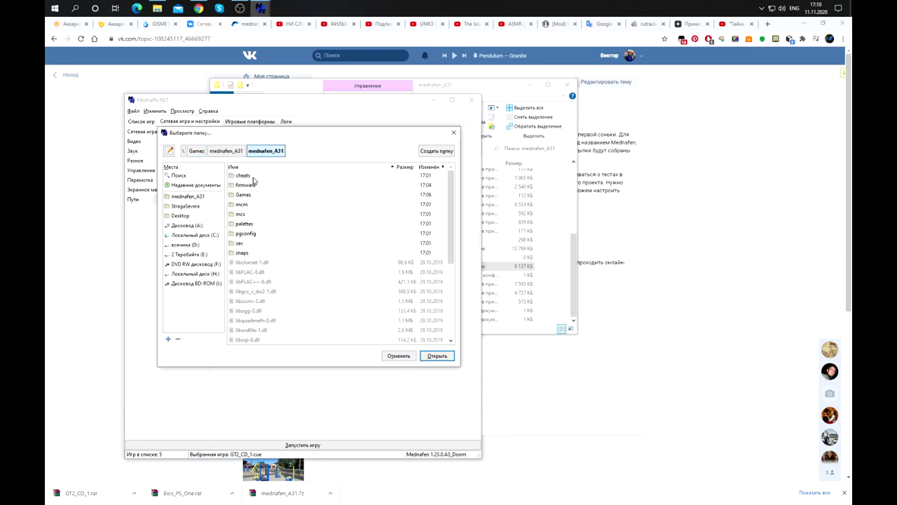
left_click(245, 185)
left_click(437, 355)
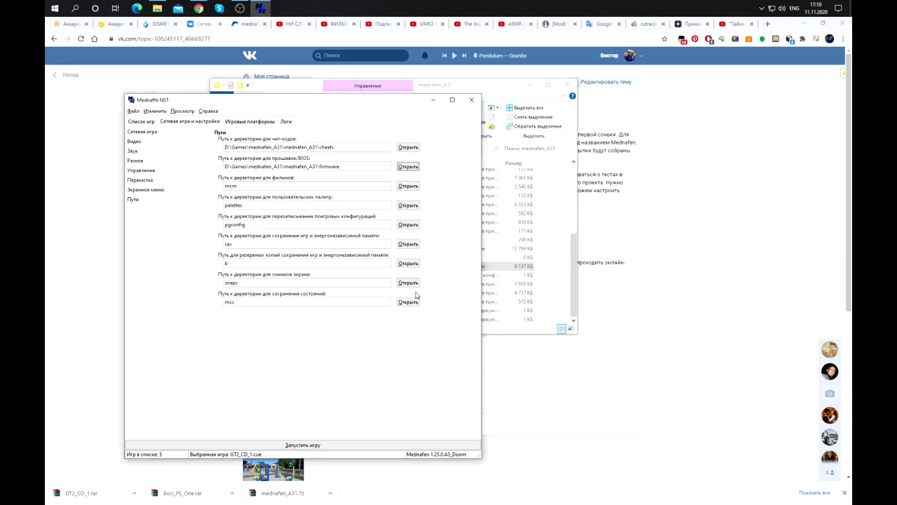
Set the movie directory path to D:\Games\mednafen_A31\mednafen_A31\mcm.
left_click(408, 187)
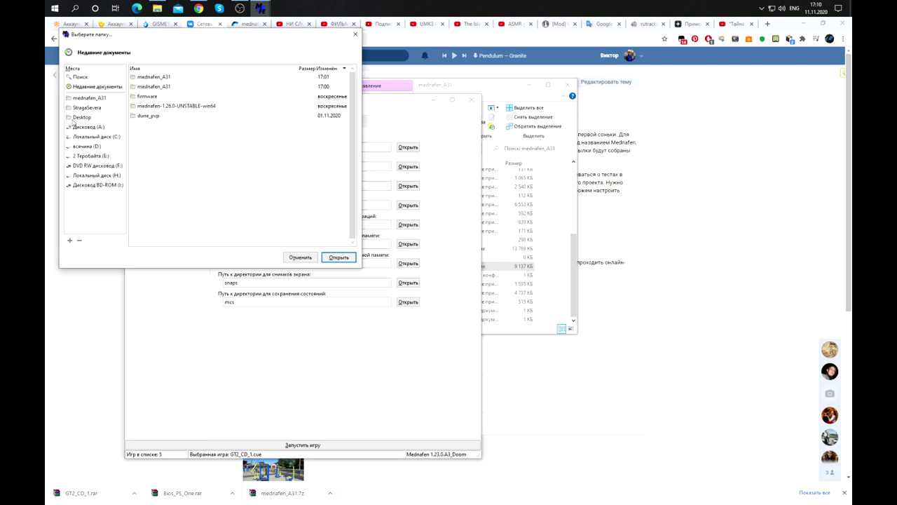
left_click(87, 147)
double_click(146, 87)
double_click(154, 111)
double_click(152, 78)
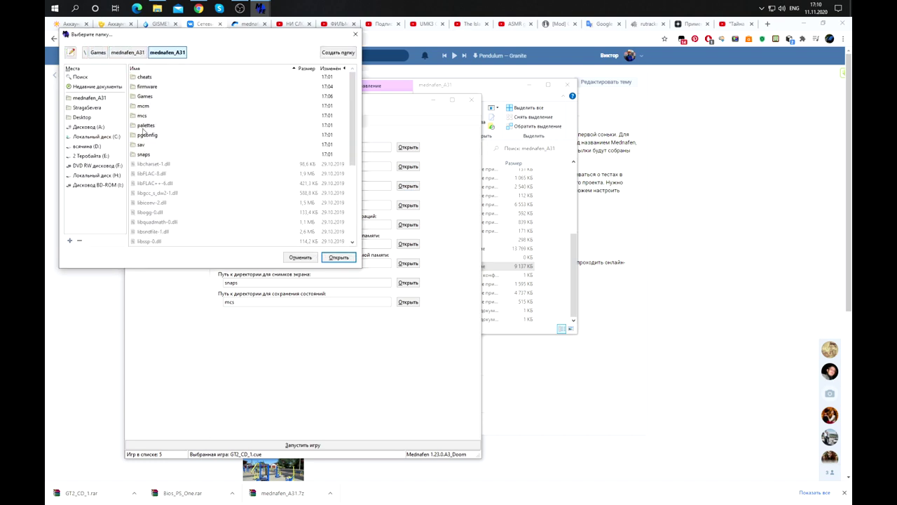
left_click(143, 107)
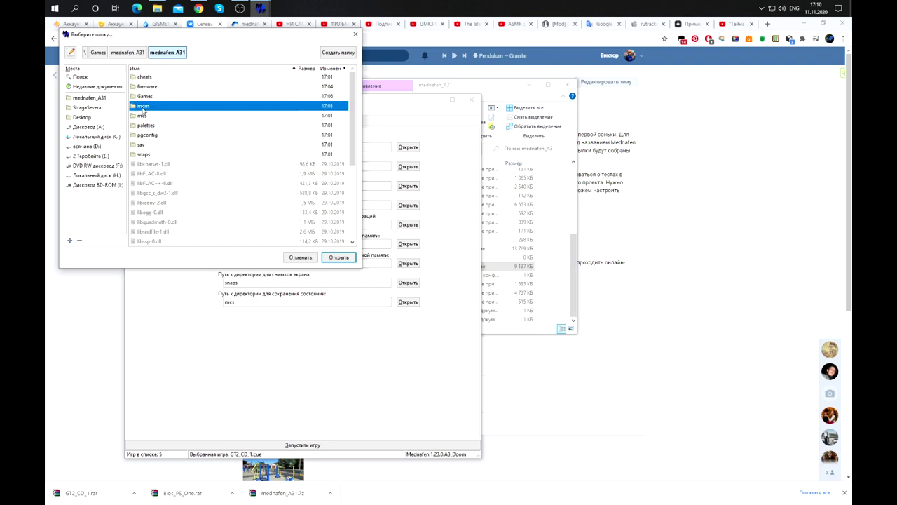
double_click(142, 107)
left_click(339, 258)
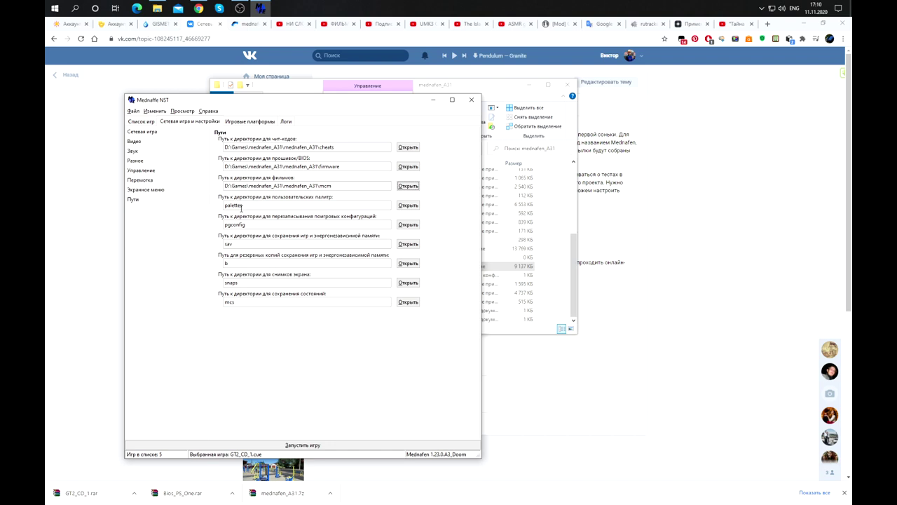
Set the custom palette directory path to D:\Games\mednafen_A31\mednafen_A31\palettes.
left_click(411, 208)
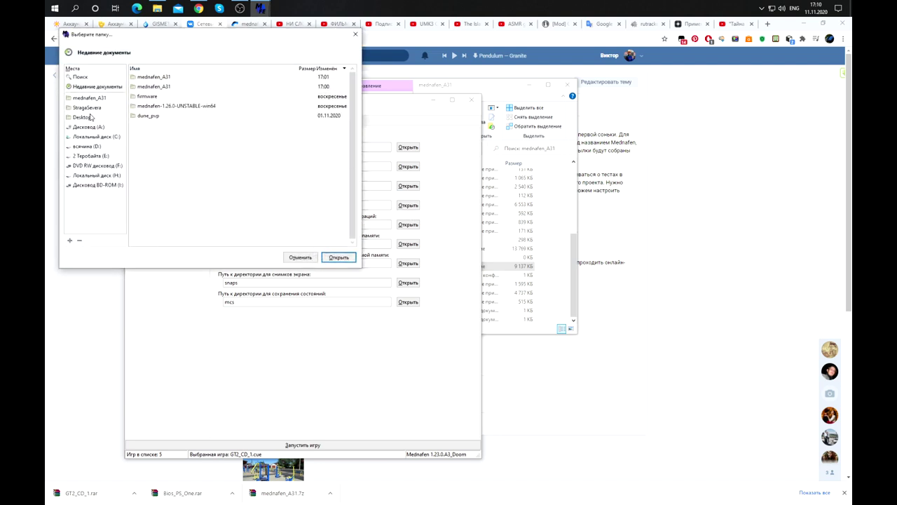
left_click(91, 145)
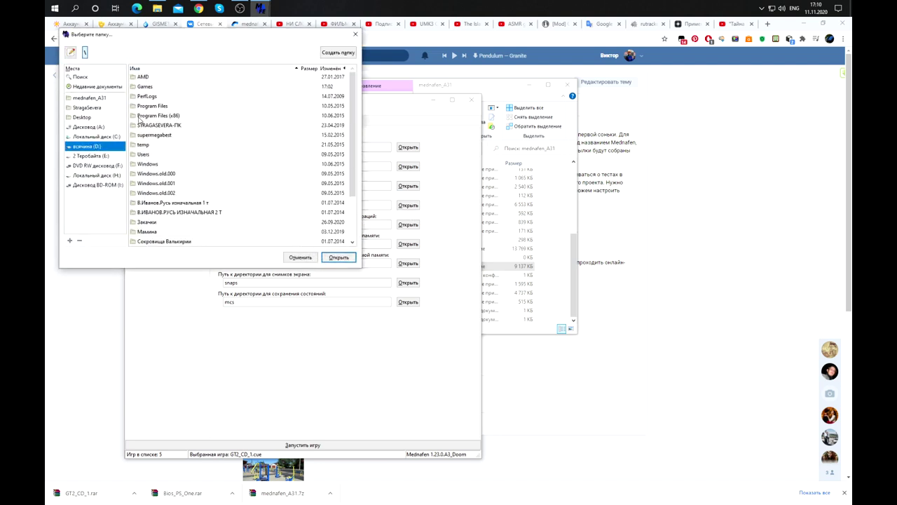
double_click(144, 87)
double_click(148, 111)
double_click(155, 81)
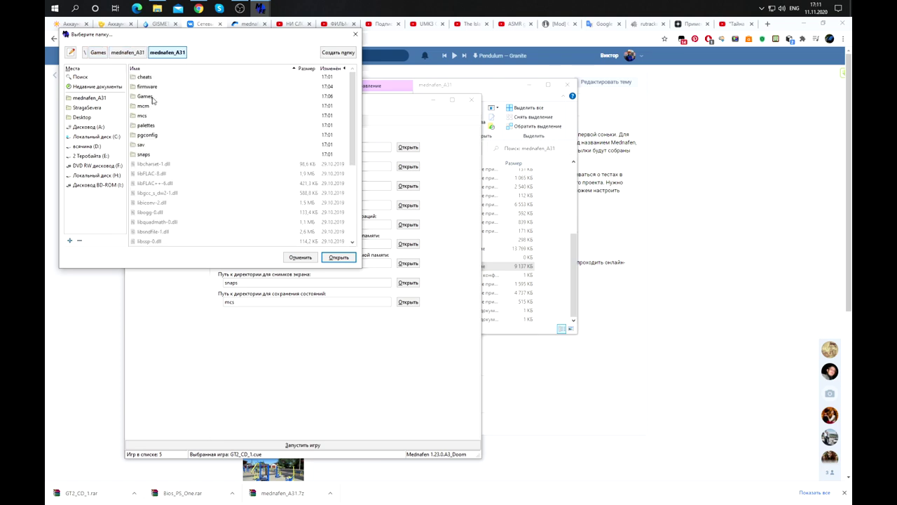
double_click(147, 124)
left_click(339, 257)
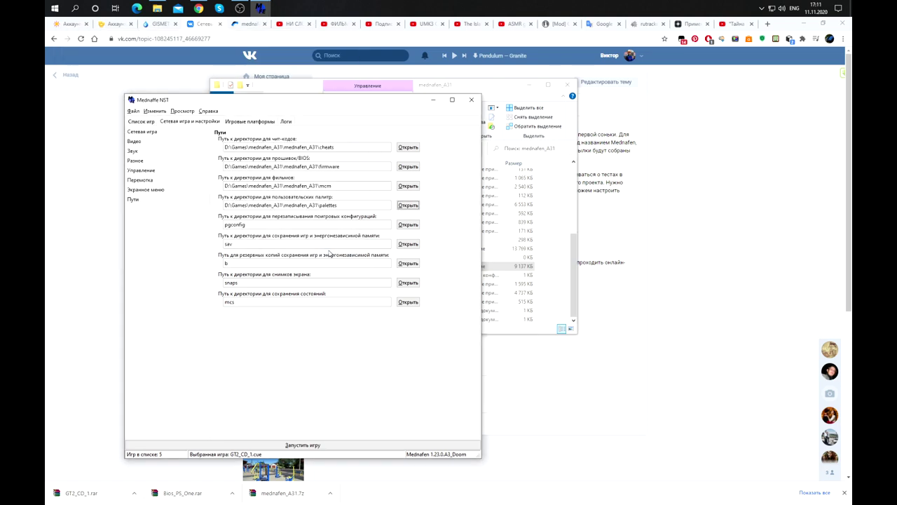
Set the per-game configuration override directory path to D:\Games\mednafen_A31\mednafen_A31\pgconfig.
left_click(408, 225)
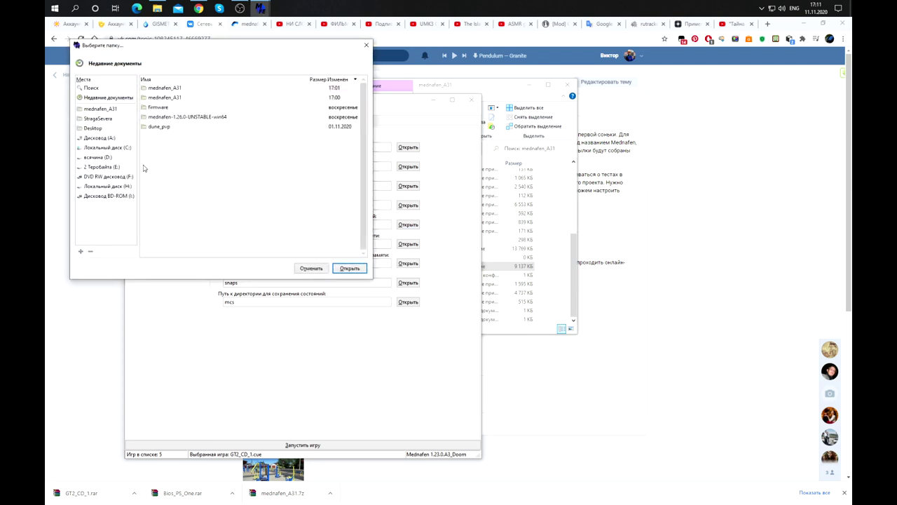
left_click(103, 166)
double_click(151, 98)
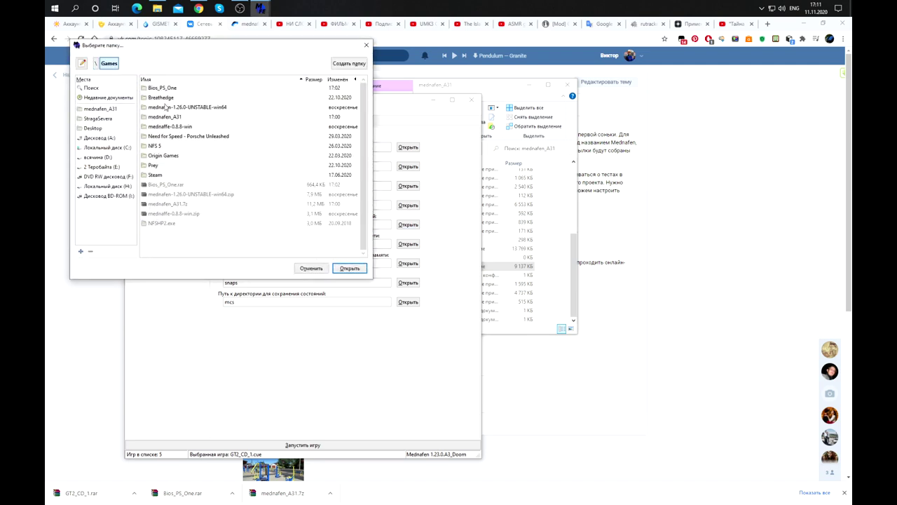
double_click(163, 117)
double_click(166, 88)
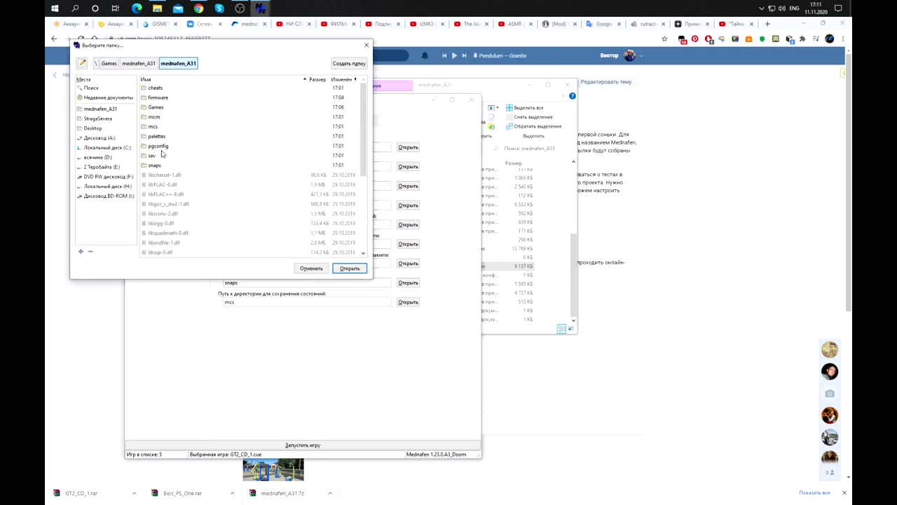
double_click(157, 147)
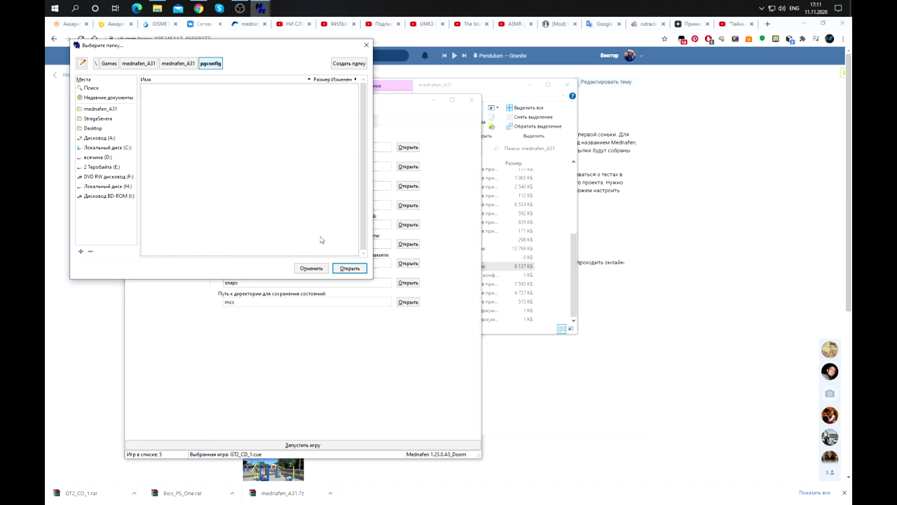
left_click(349, 267)
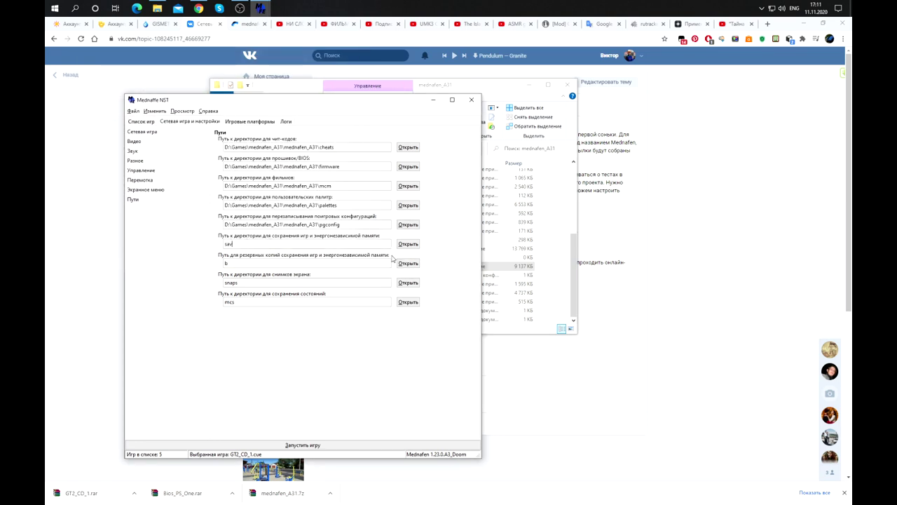
Set the save games and nonvolatile memory directory path to D:\Games\mednafen_A31\mednafen_A31\sav.
left_click(405, 249)
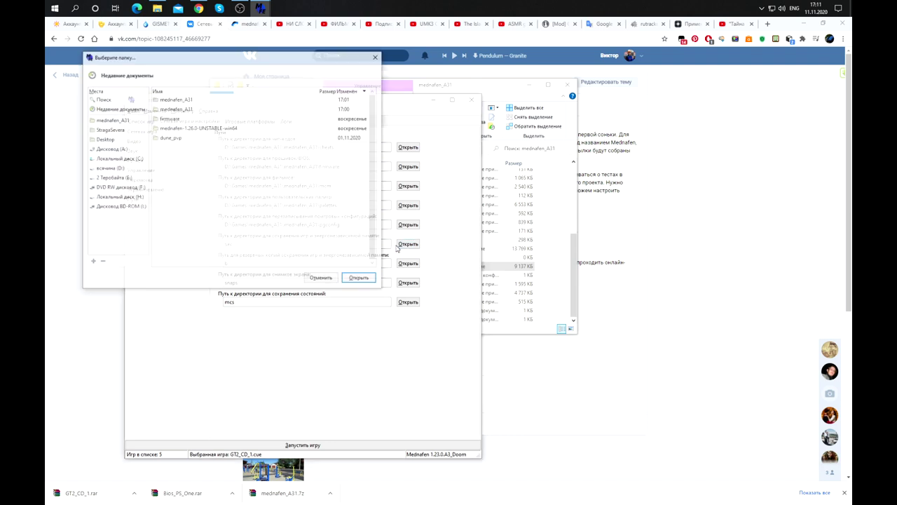
left_click(109, 168)
double_click(171, 107)
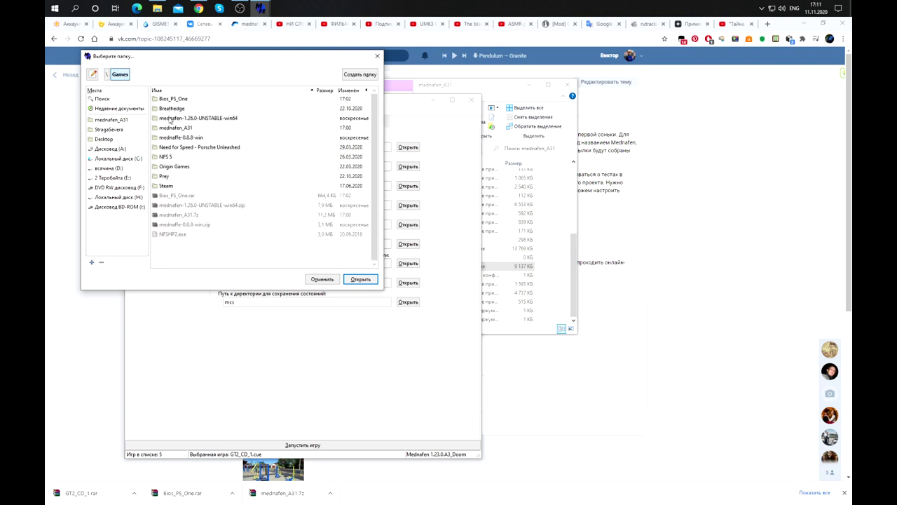
double_click(175, 132)
double_click(181, 101)
left_click(184, 172)
left_click(360, 279)
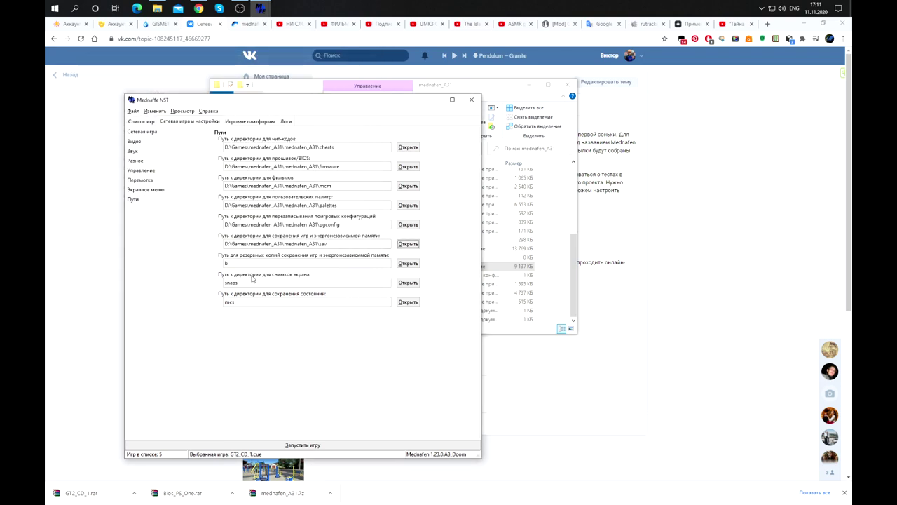
Set the screenshot directory path to D:\Games\mednafen_A31\mednafen_A31\snaps.
left_click(231, 264)
left_click(407, 284)
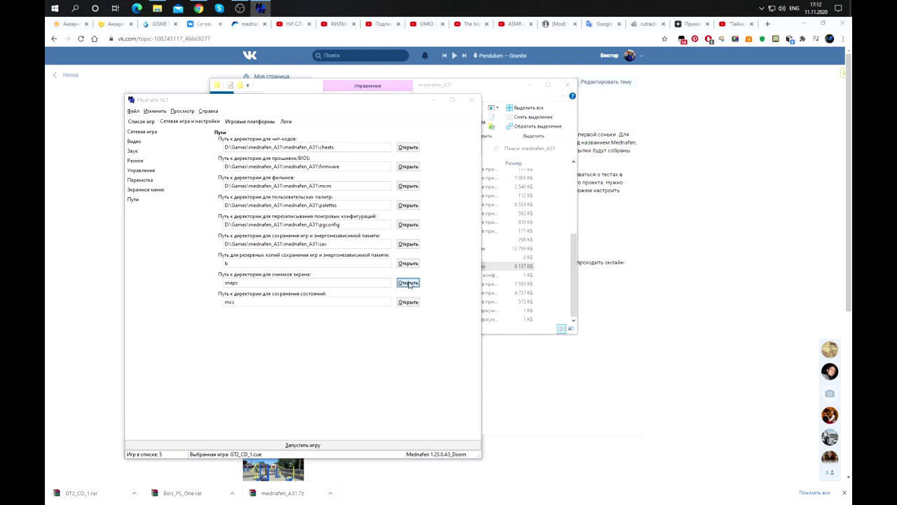
left_click(123, 179)
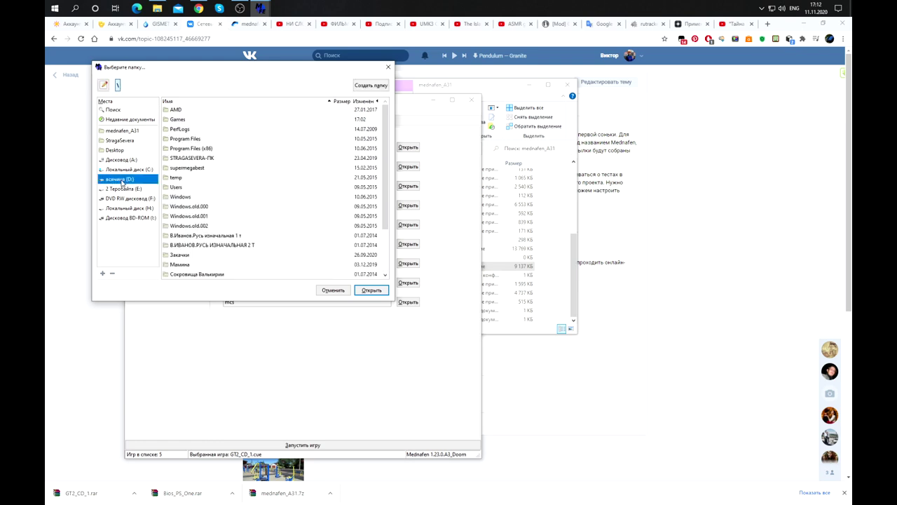
double_click(178, 119)
double_click(184, 140)
double_click(188, 111)
left_click(181, 187)
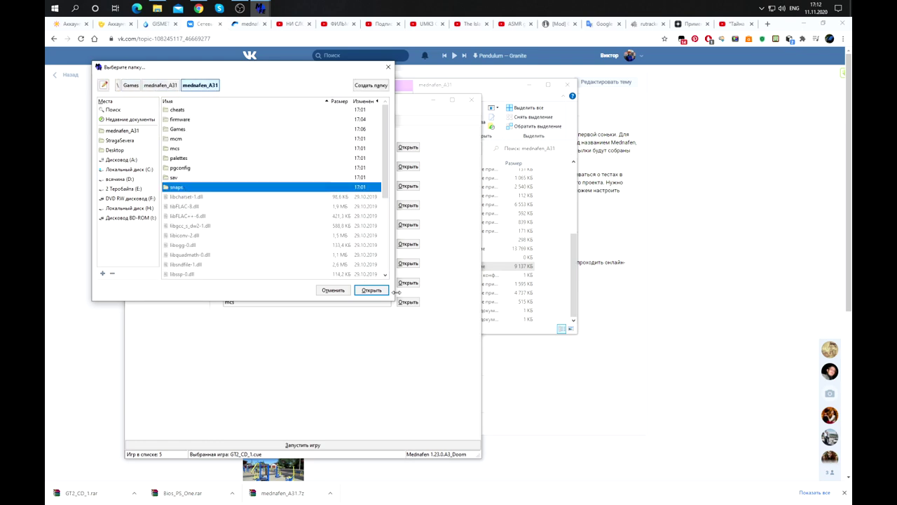
left_click(384, 293)
Set the save states directory path to D:\Games\mednafen_A31\mednafen_A31\mcs.
left_click(407, 303)
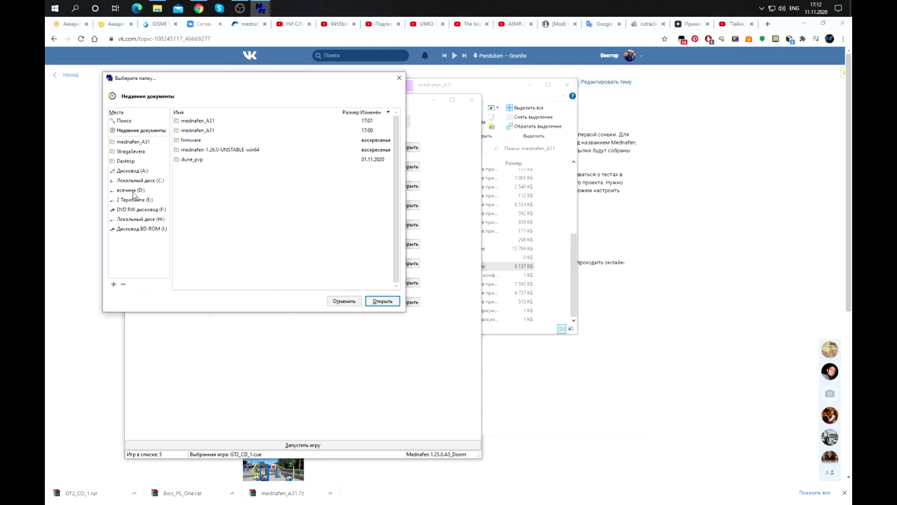
left_click(129, 190)
double_click(194, 131)
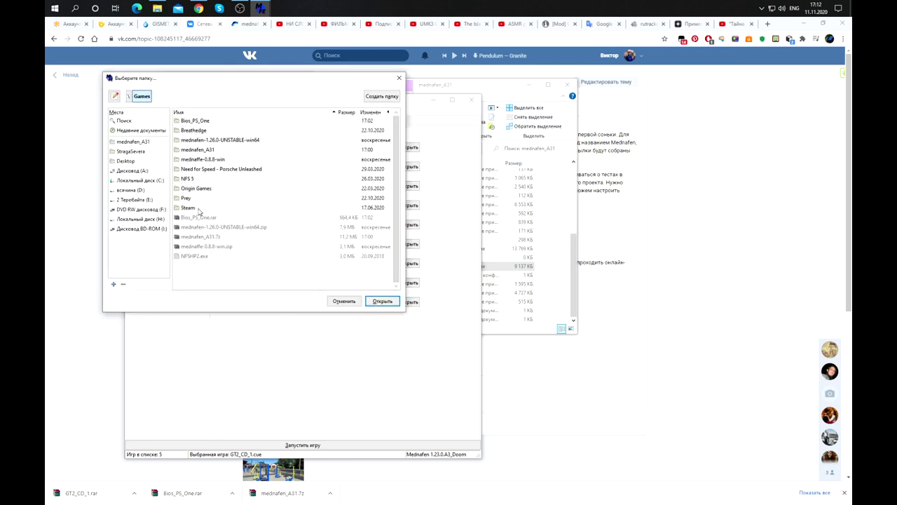
double_click(194, 149)
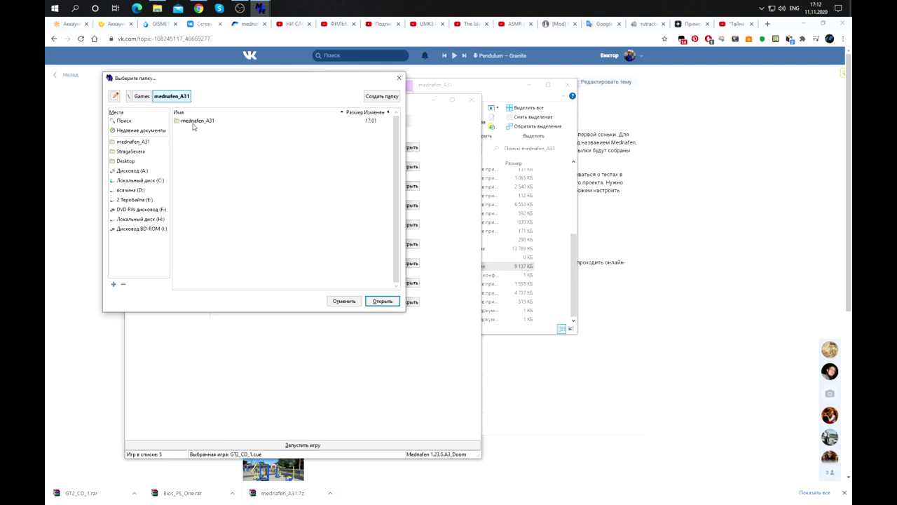
double_click(192, 124)
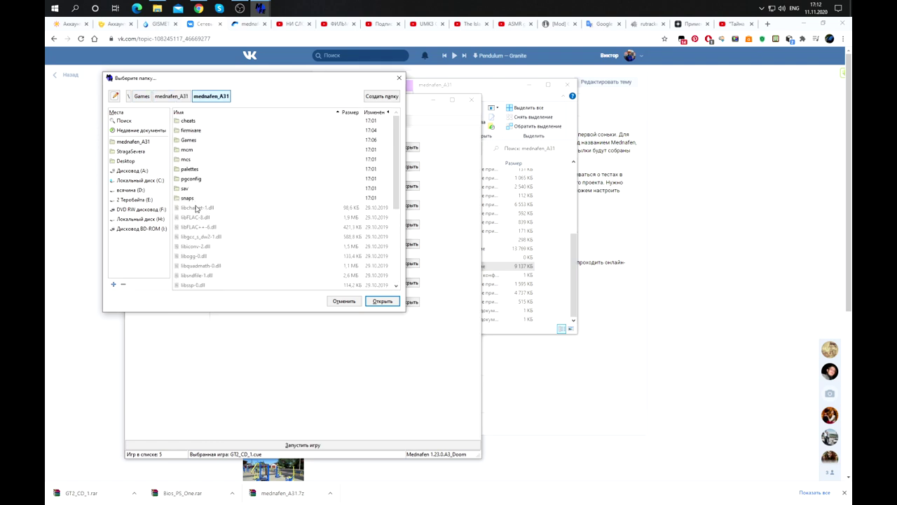
left_click(185, 160)
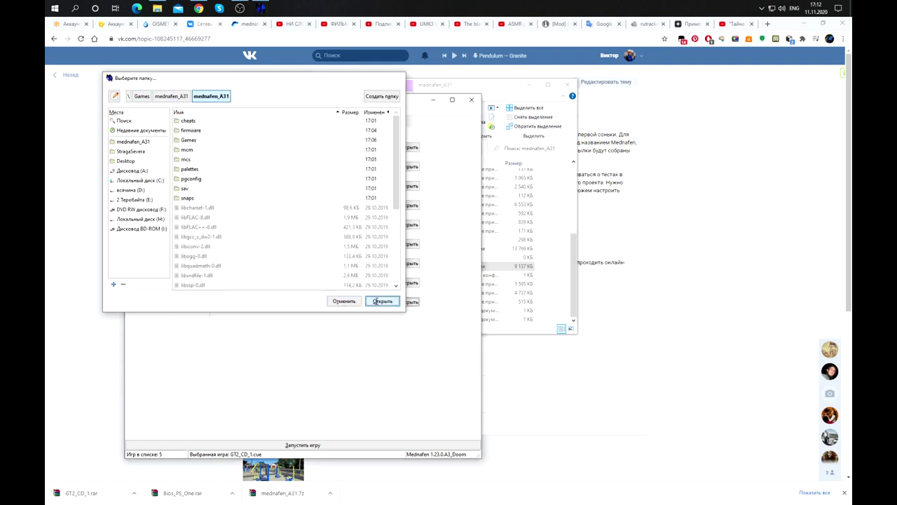
left_click(381, 301)
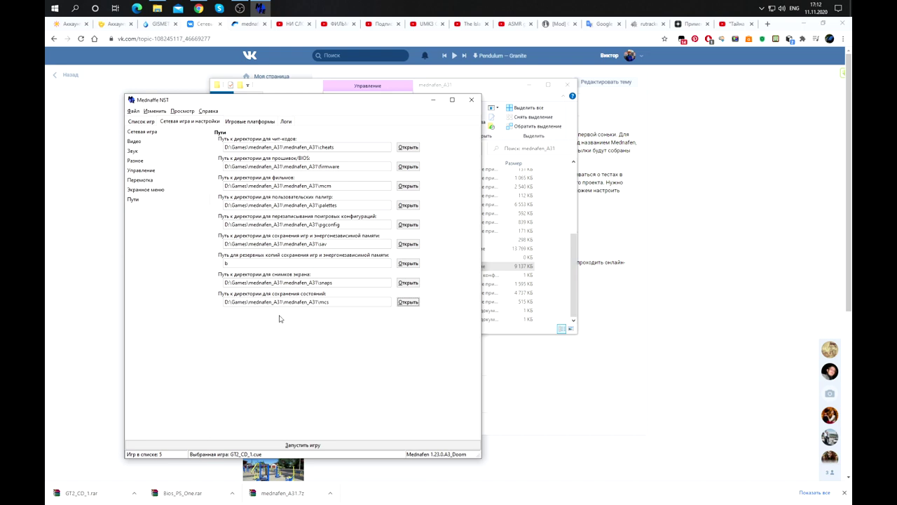
Set the video driver to opengl in the video settings.
left_click(135, 142)
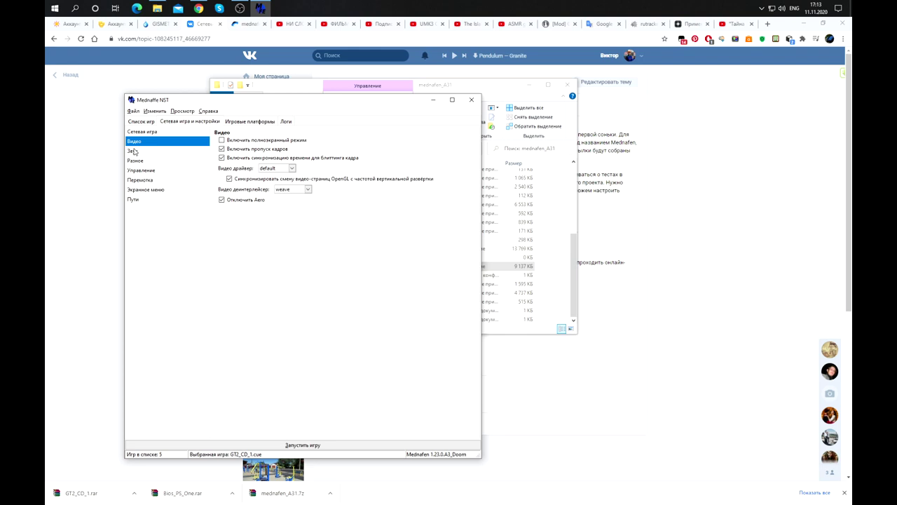
left_click(292, 170)
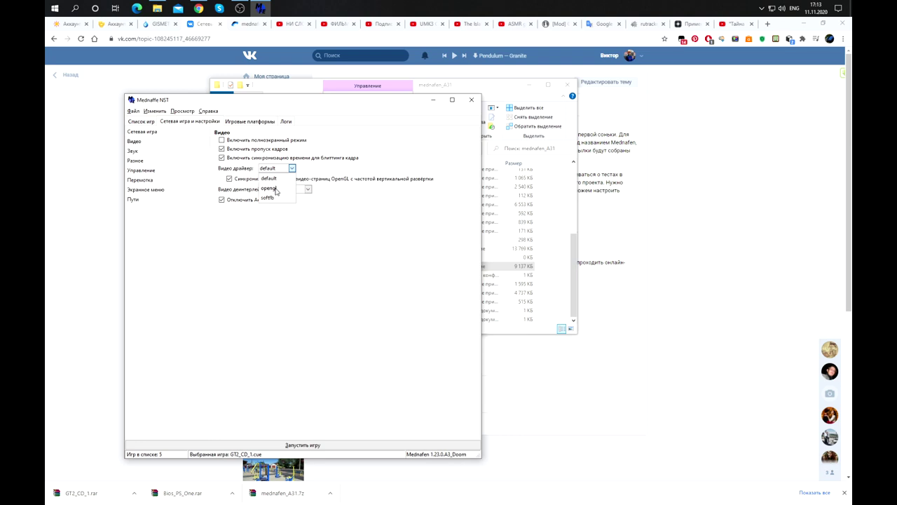
left_click(293, 170)
left_click(293, 171)
left_click(270, 188)
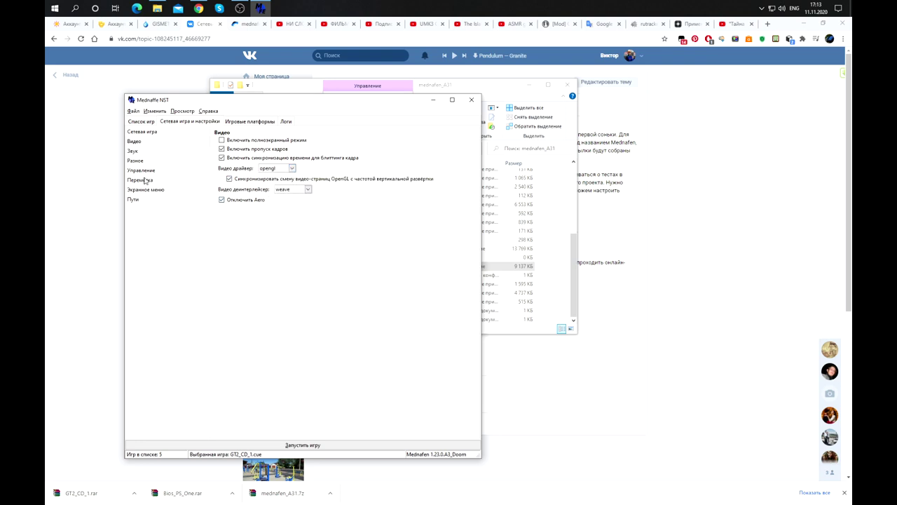
Review the available sound drivers in the sound settings and look over the input control settings.
left_click(135, 154)
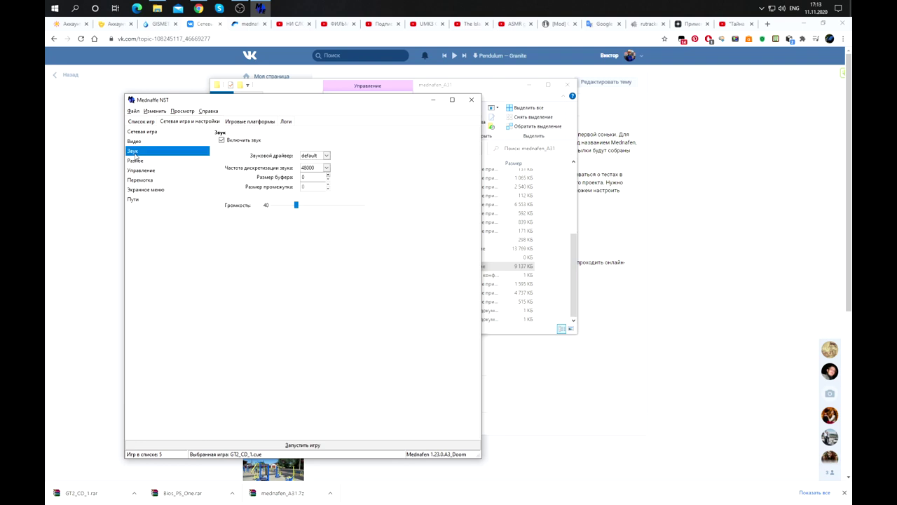
left_click(326, 155)
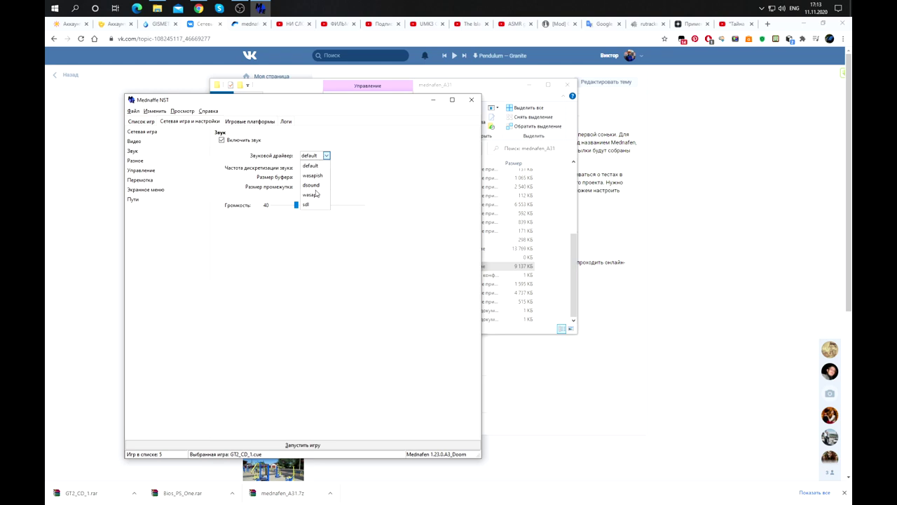
left_click(353, 150)
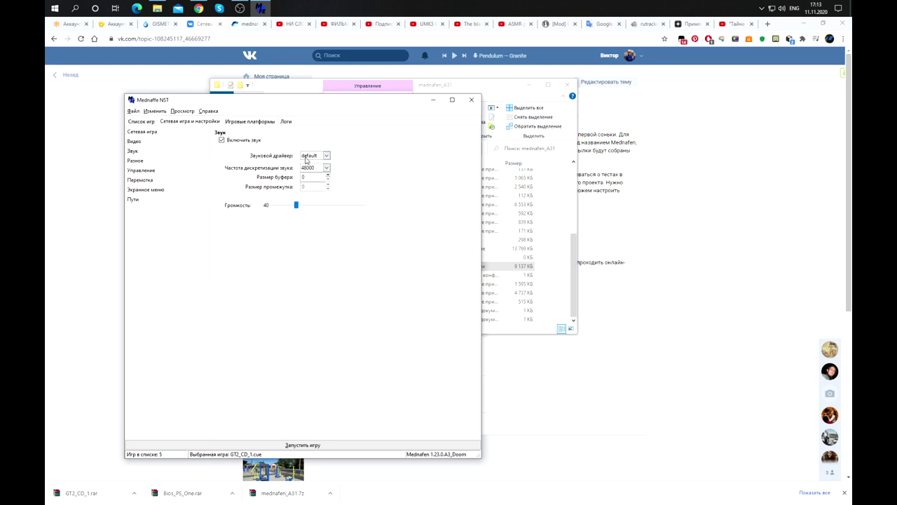
left_click(142, 172)
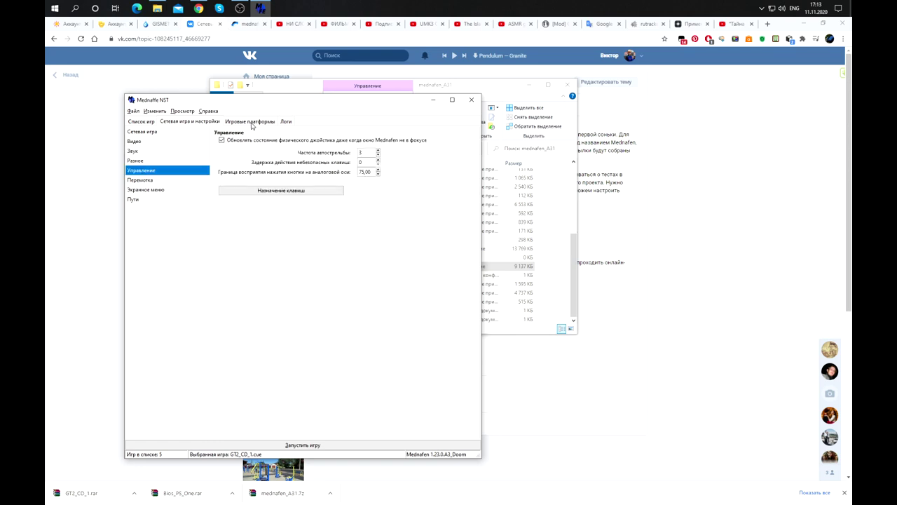
Examine the settings of the individual game platforms, from WonderSwan (Color) through the Sega systems.
left_click(250, 123)
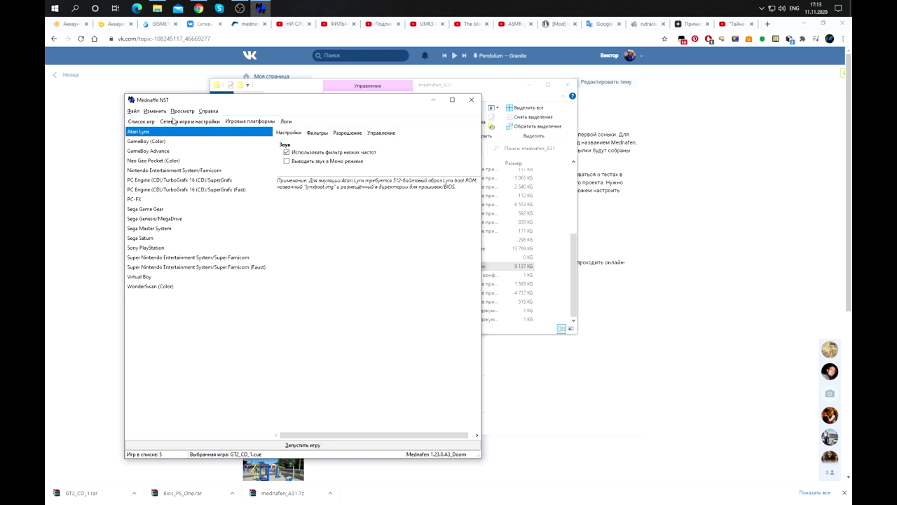
left_click_drag(207, 104, 203, 95)
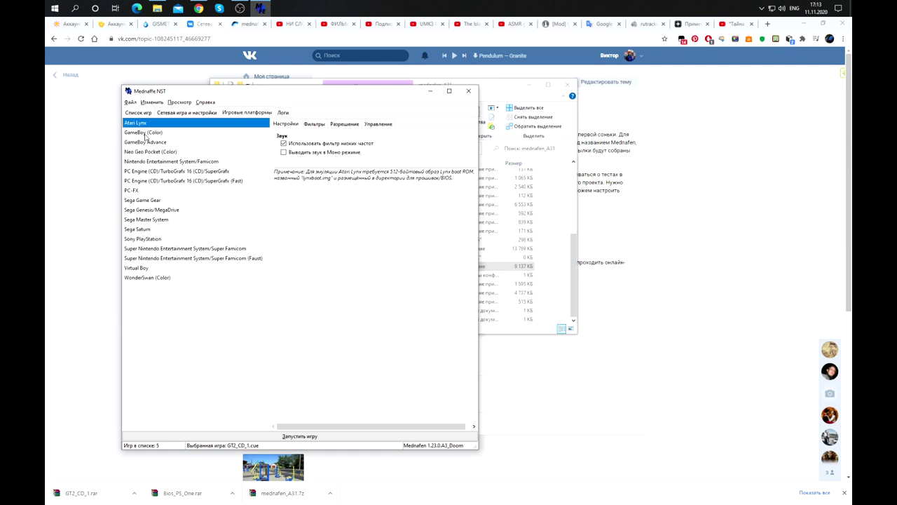
left_click(144, 278)
left_click(143, 268)
left_click(144, 259)
left_click(145, 249)
left_click(144, 239)
left_click(146, 229)
left_click(146, 219)
left_click(147, 210)
left_click(148, 201)
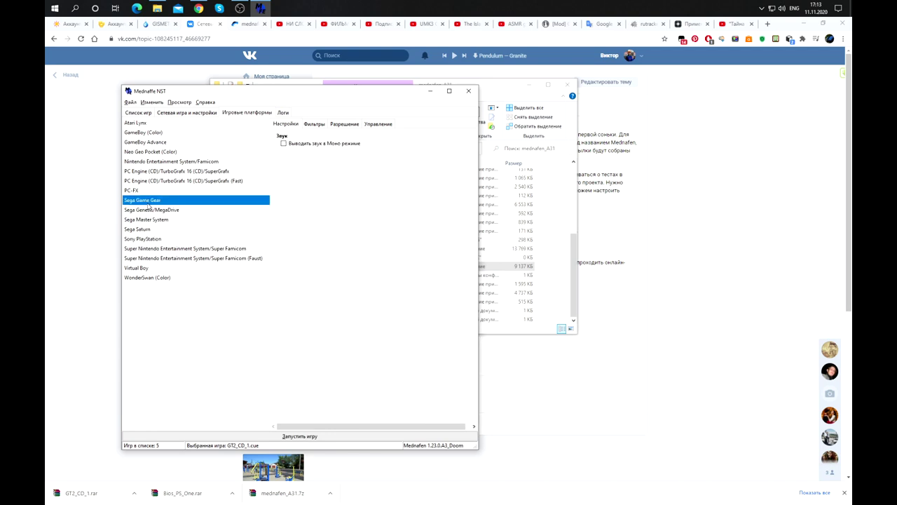
left_click(151, 210)
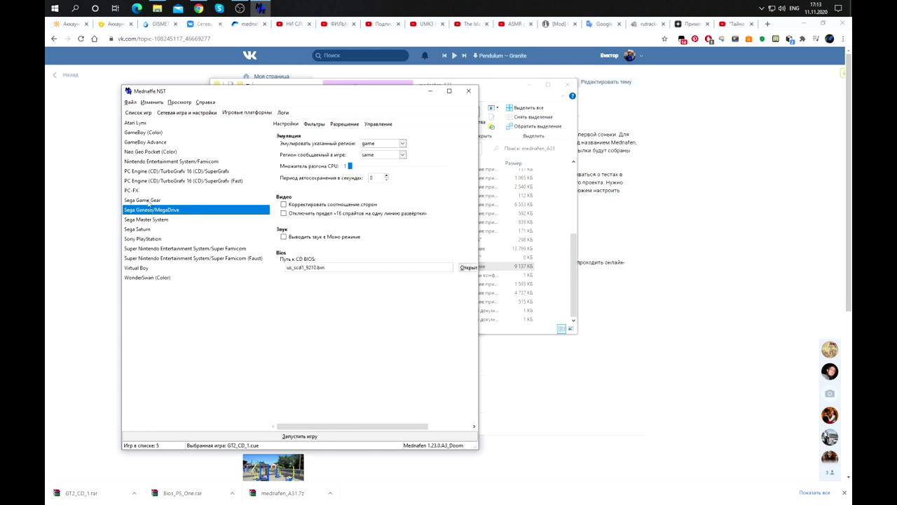
left_click(149, 202)
left_click(146, 212)
left_click(146, 221)
Set the PlayStation Europe SCPH-5502 BIOS path to the Sony PlayStation BIOS (E)(v3.0) file in D:\Games\mednafen_A31\mednafen_A31\firmware.
left_click(145, 240)
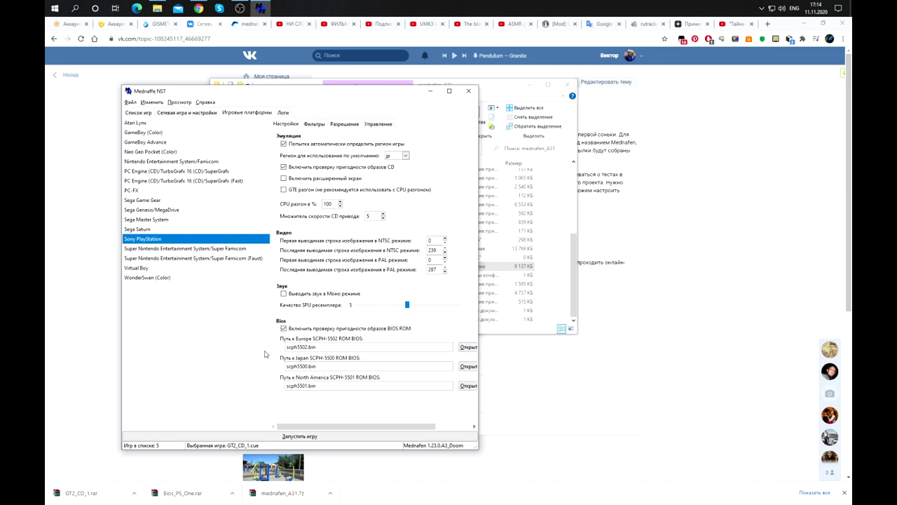
left_click(469, 347)
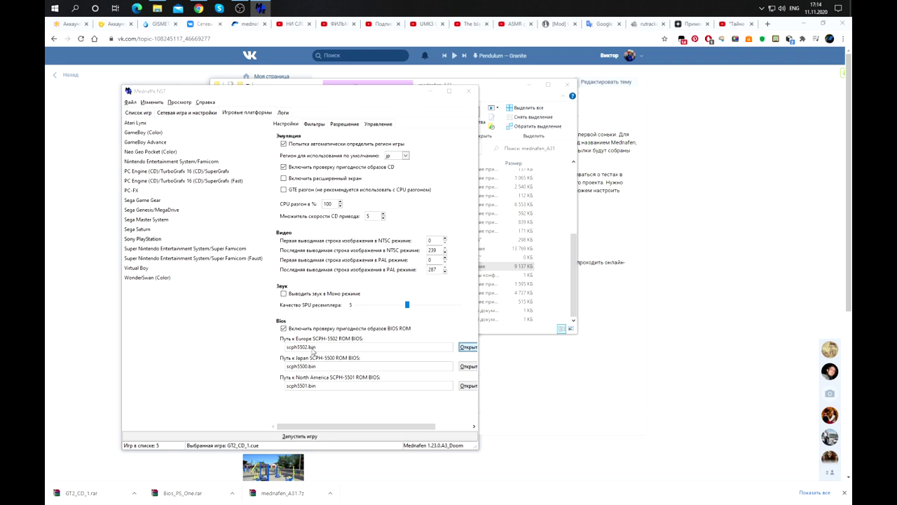
left_click(333, 351)
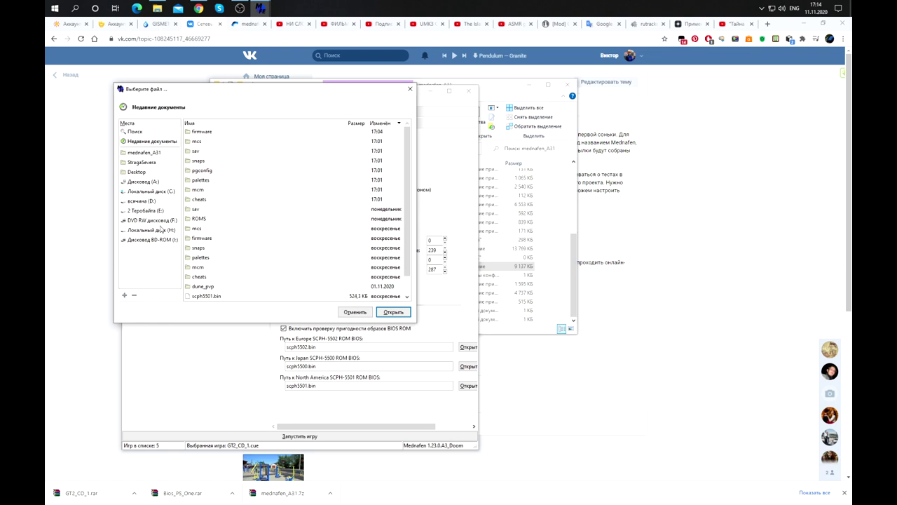
left_click(139, 201)
double_click(199, 143)
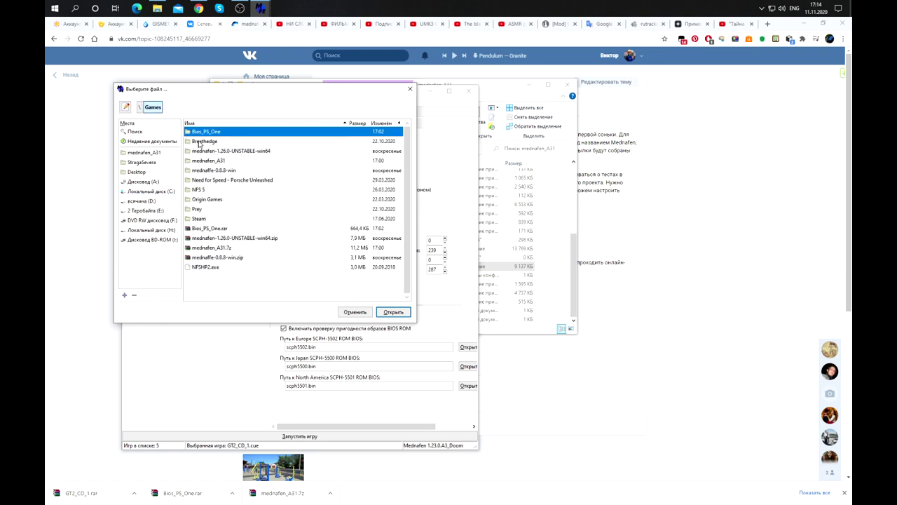
left_click(207, 162)
double_click(208, 163)
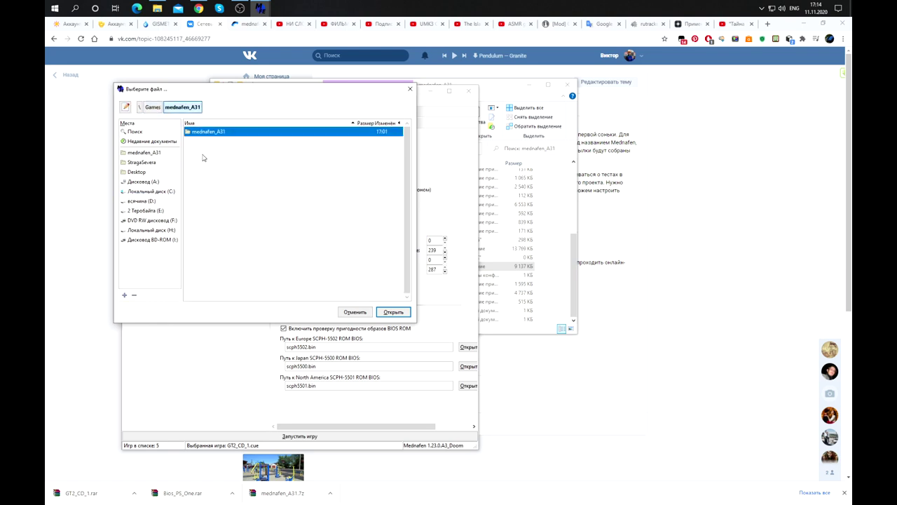
double_click(207, 134)
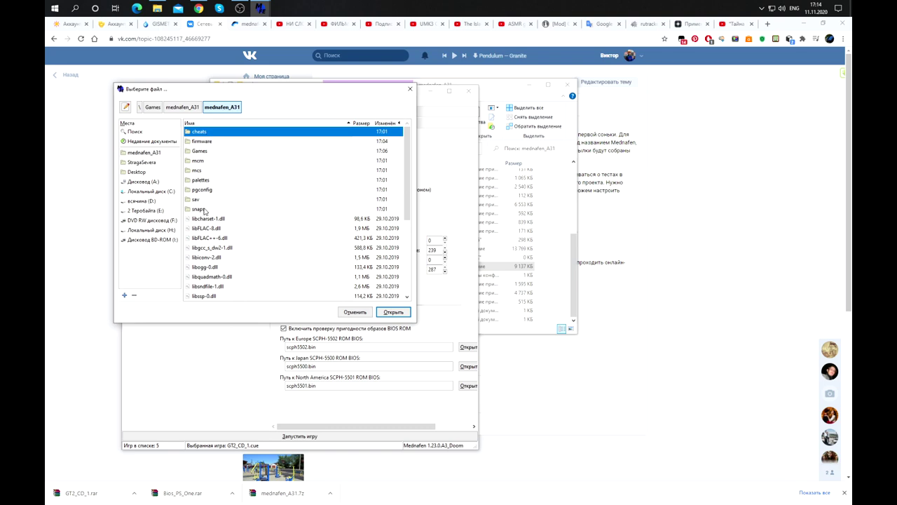
double_click(202, 141)
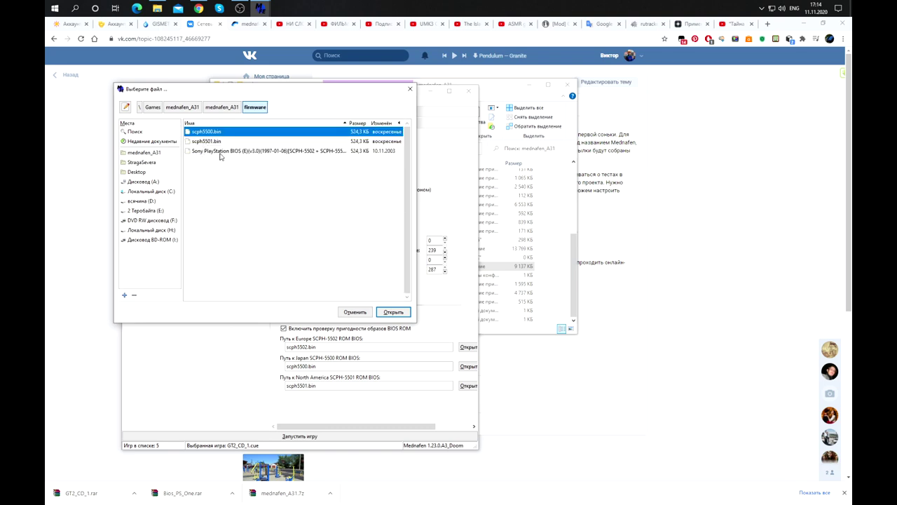
left_click(220, 154)
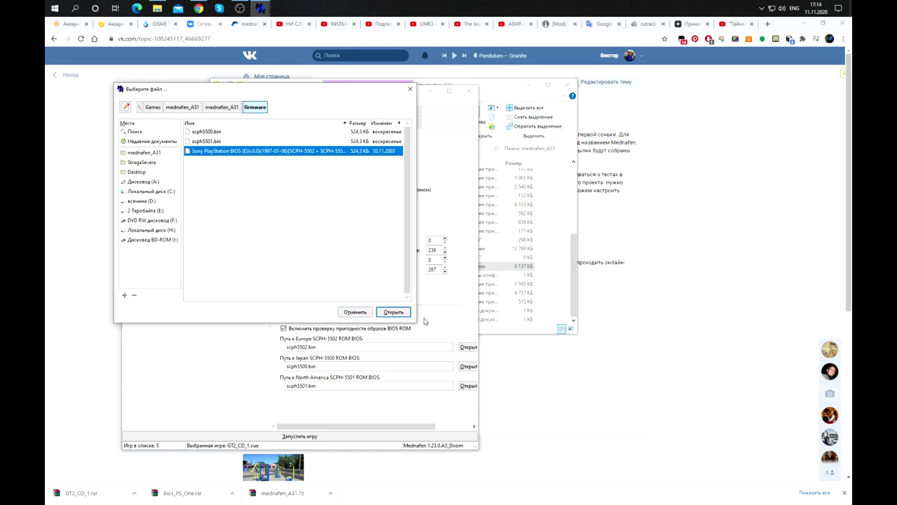
left_click(403, 313)
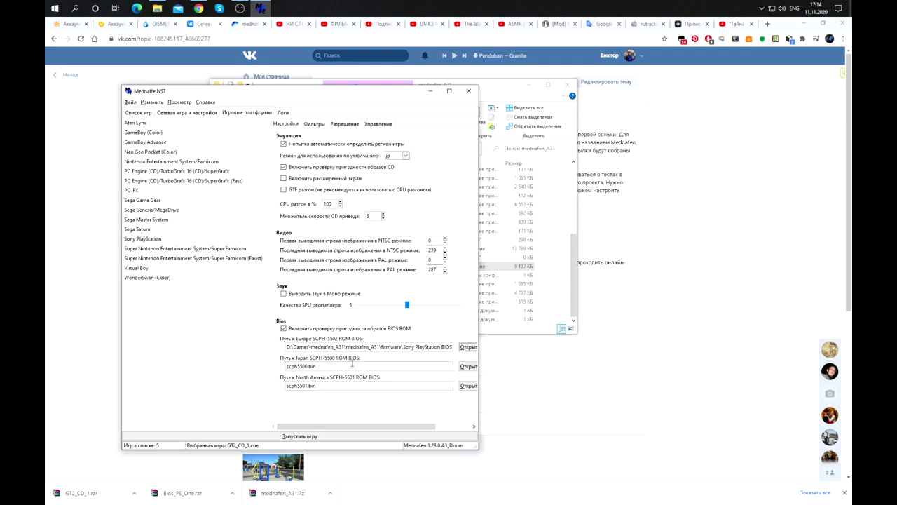
Set the Japan SCPH-5500 BIOS path to scph5500.bin from the mednafen_A31 firmware folder.
left_click(468, 365)
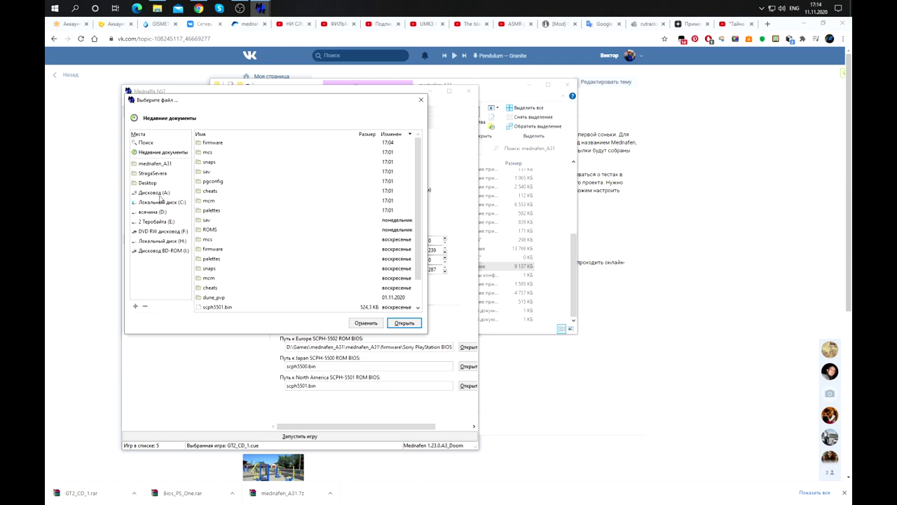
double_click(217, 144)
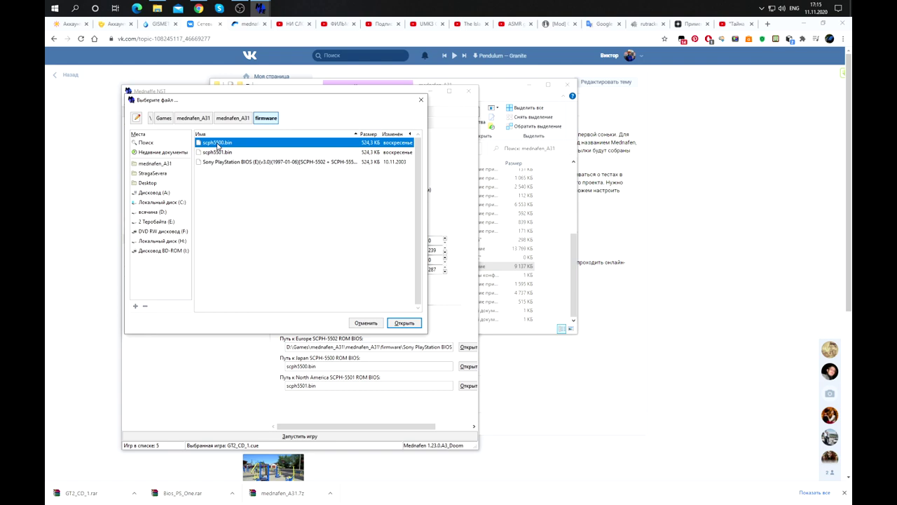
double_click(218, 144)
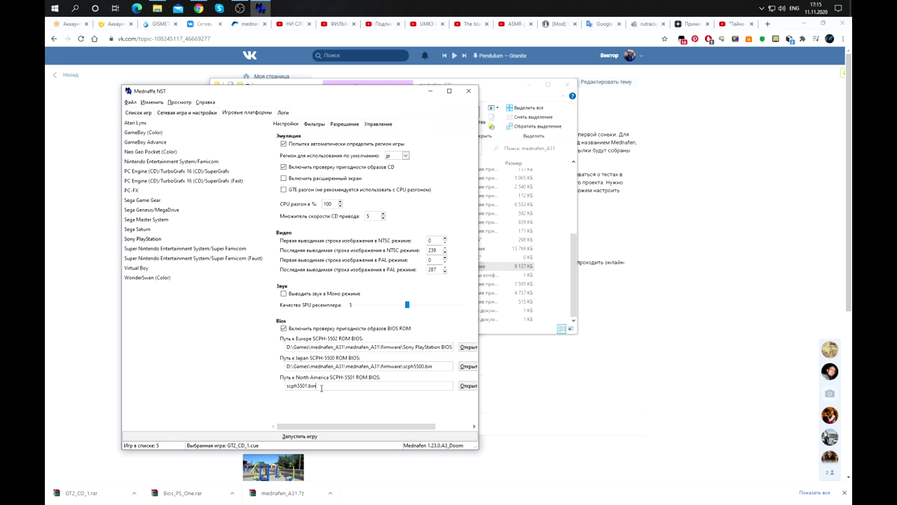
Set the North America SCPH-5501 BIOS path to scph5501.bin from the mednafen_A31 firmware folder.
left_click(469, 386)
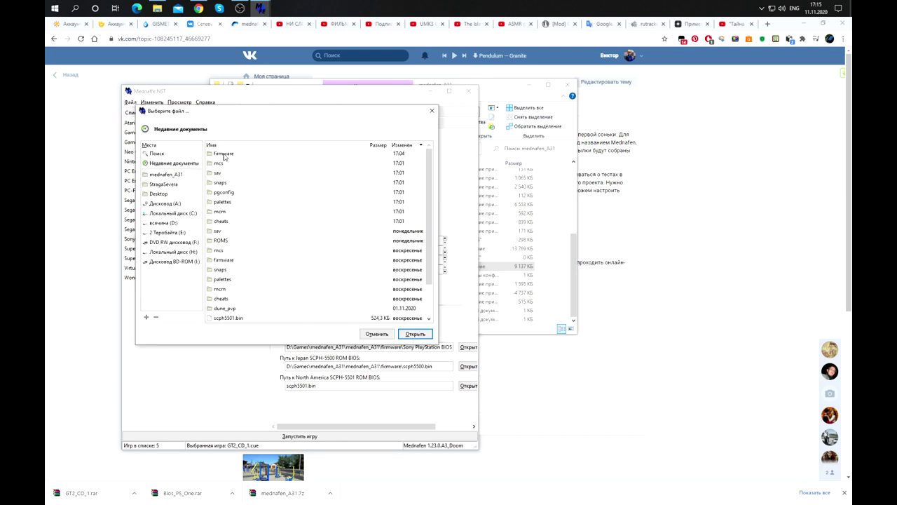
double_click(224, 155)
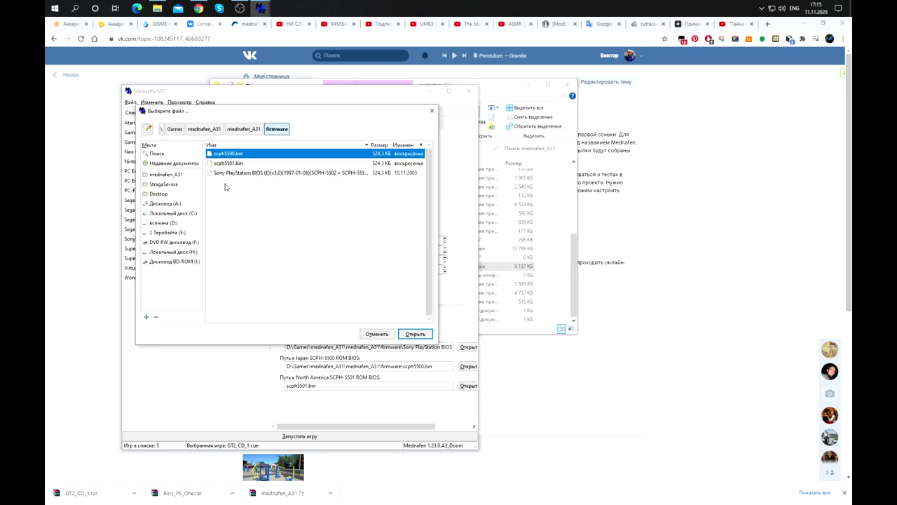
left_click(225, 164)
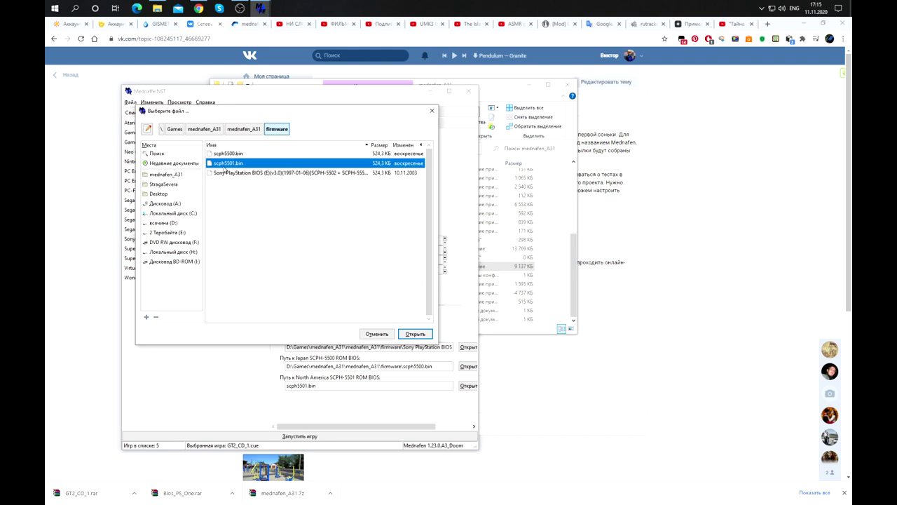
left_click(416, 334)
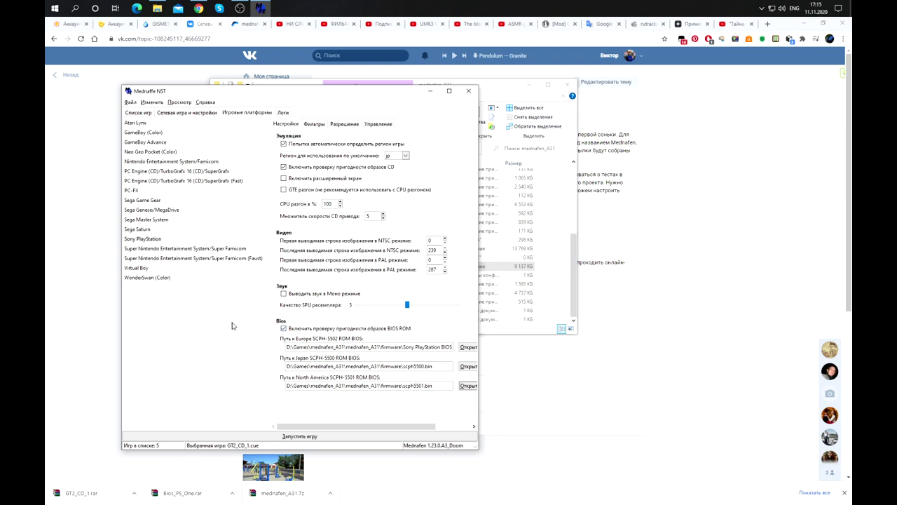
Set the stretch-to-fill-screen option to full in the PlayStation filter settings.
left_click(314, 125)
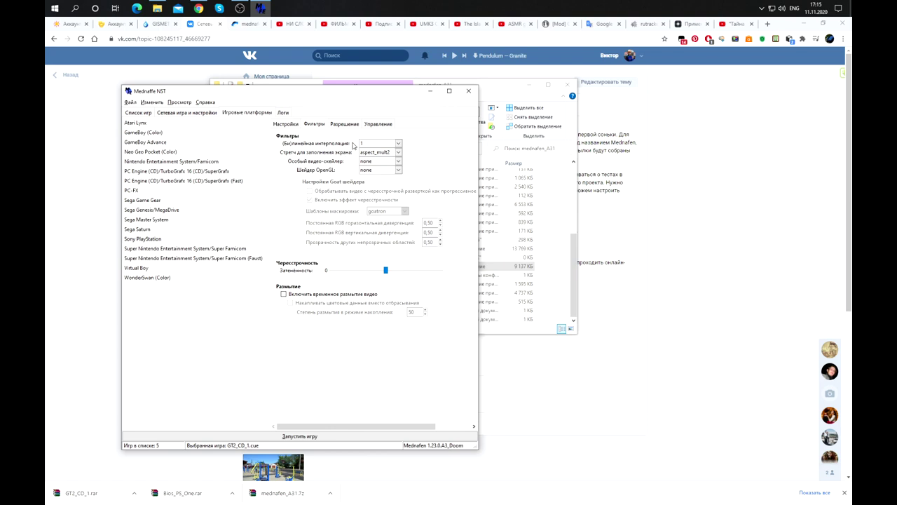
left_click(398, 144)
left_click(398, 145)
left_click(398, 152)
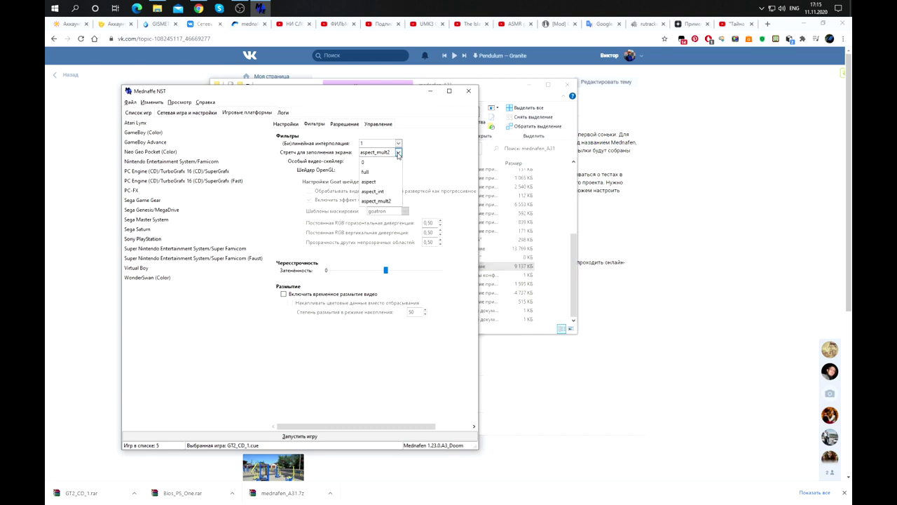
left_click(365, 172)
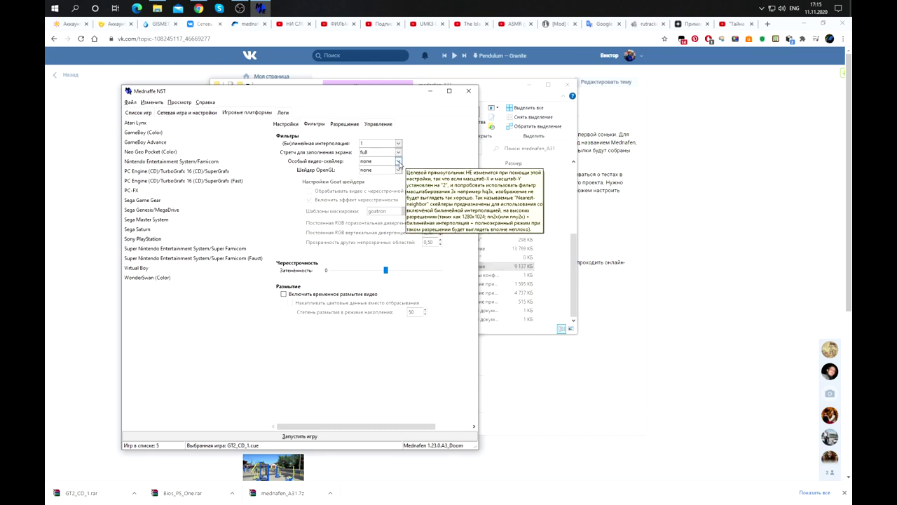
Set the PlayStation special video scaler to hq4x and the OpenGL shader to ipynotxsharper.
left_click(398, 162)
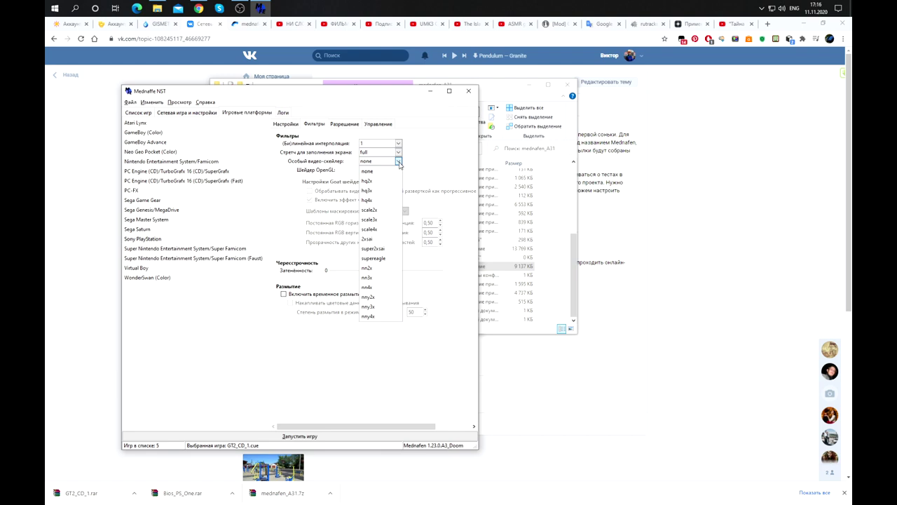
left_click(367, 201)
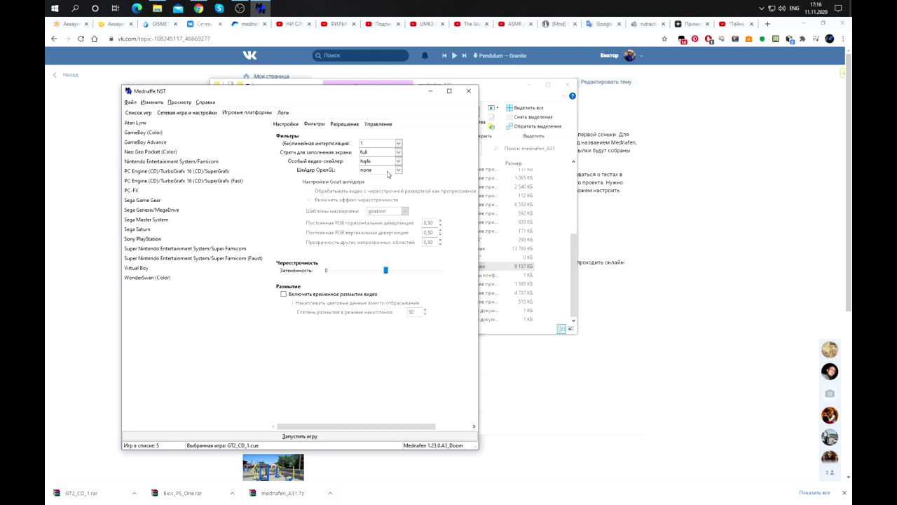
left_click(398, 171)
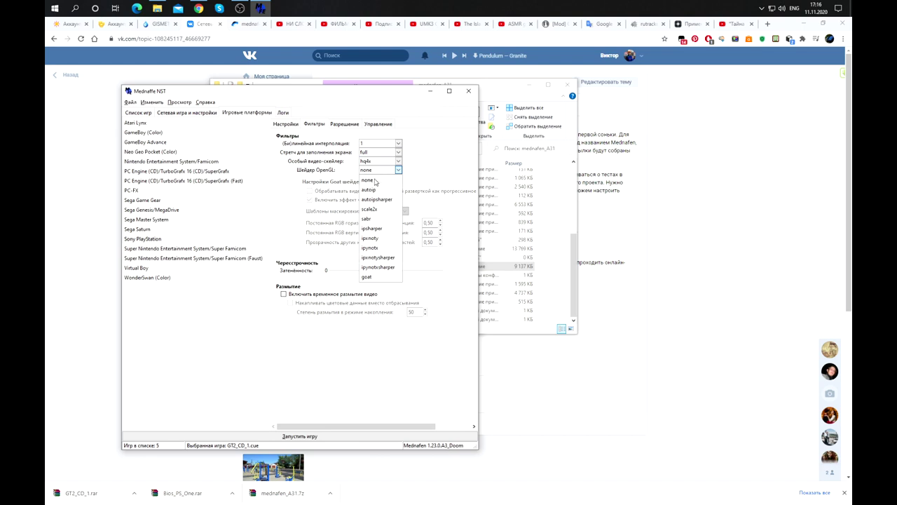
left_click(379, 267)
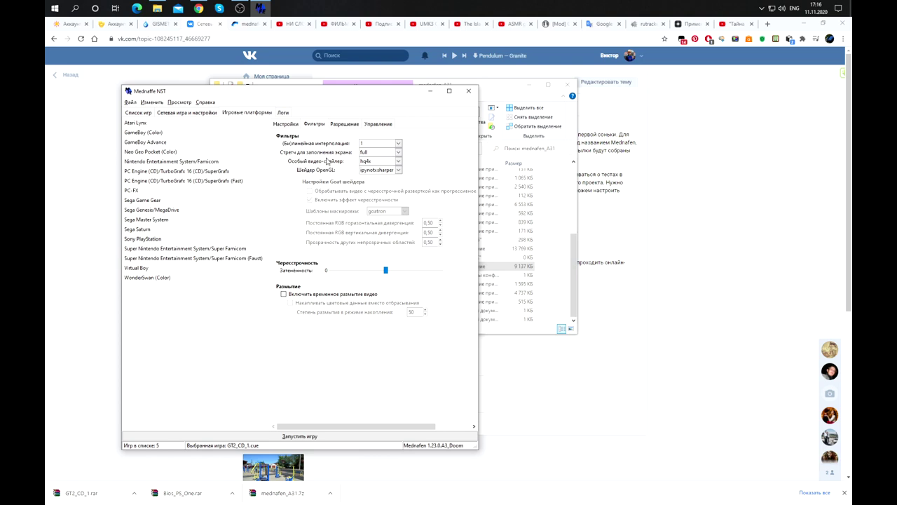
Review the windowed scale factor in the PlayStation resolution settings and look over the controller port settings.
left_click(342, 125)
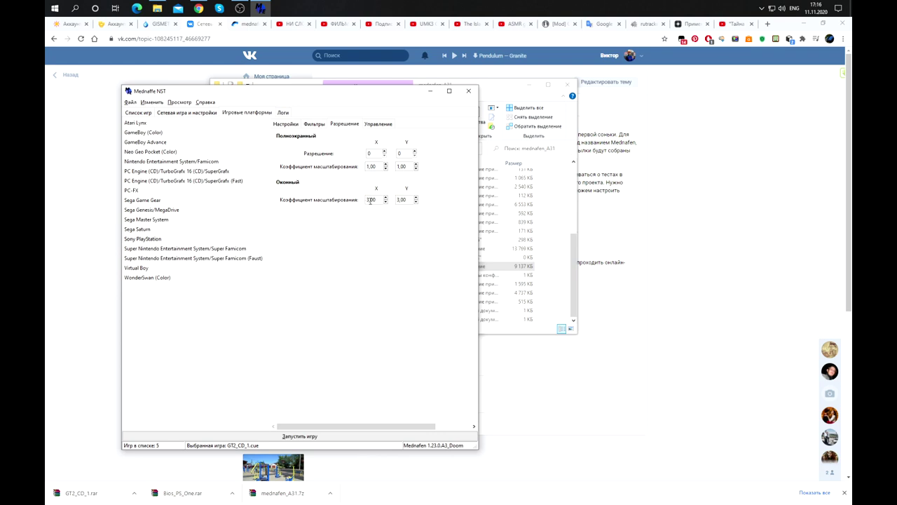
double_click(367, 200)
type("1")
left_click(378, 125)
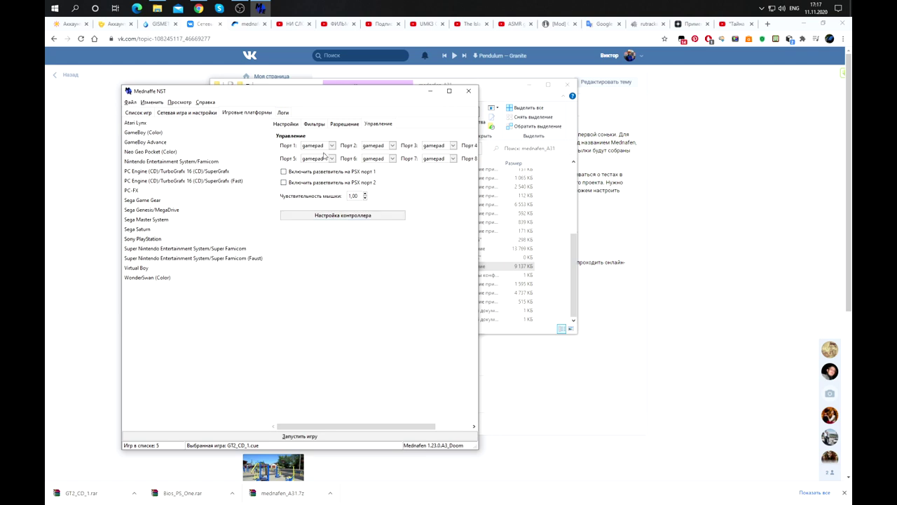
left_click(287, 125)
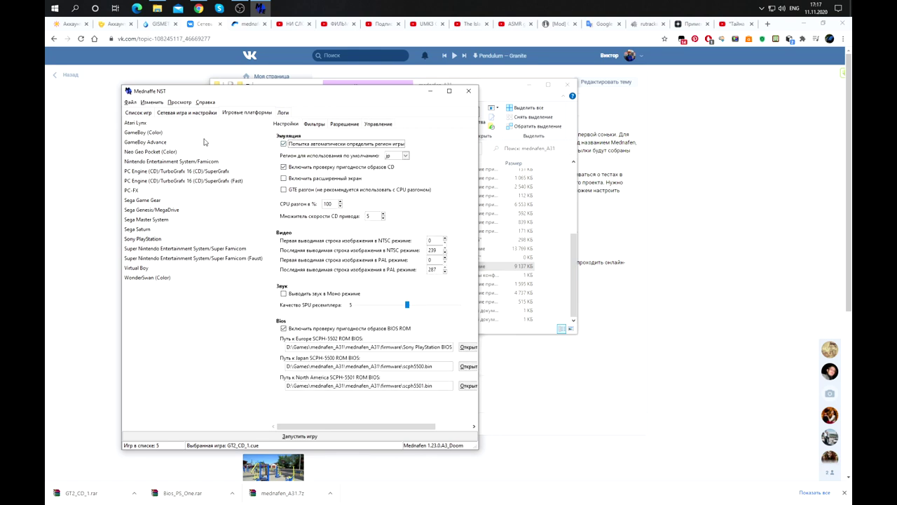
Exit Mednaffe and start it again from the mednafen_A31 folder.
left_click(131, 103)
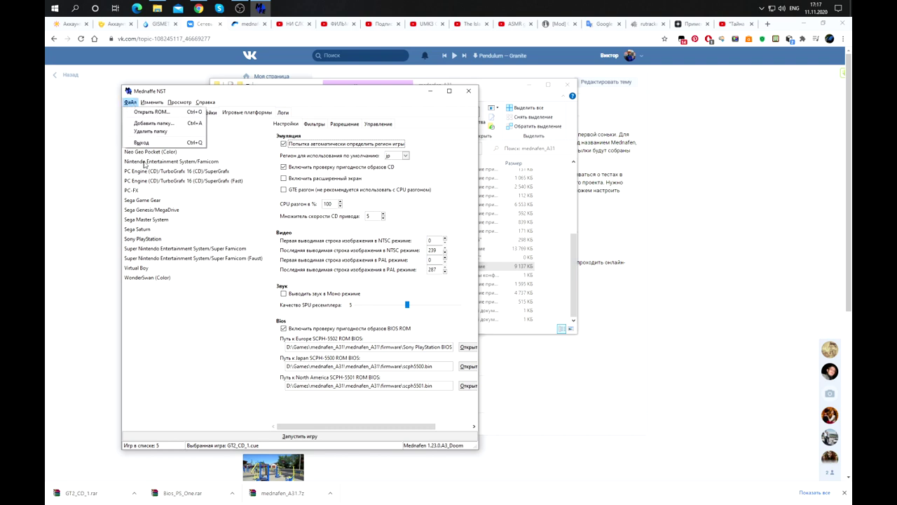
left_click(142, 143)
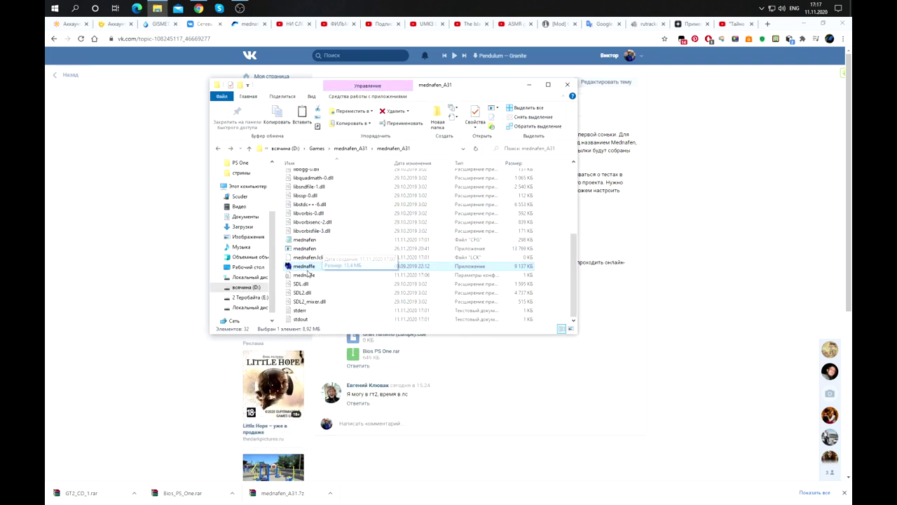
double_click(309, 267)
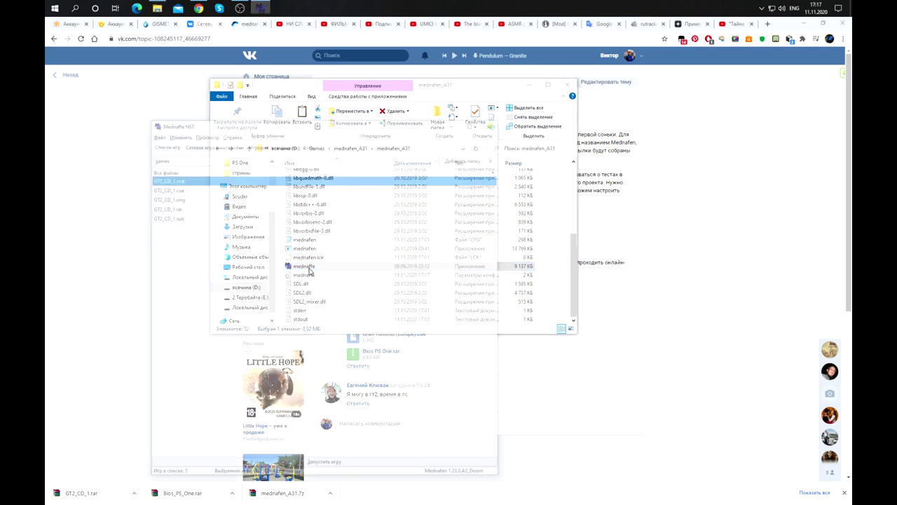
Check that the network play settings, directory paths and PlayStation BIOS paths were saved, and glance at the logs.
left_click(211, 144)
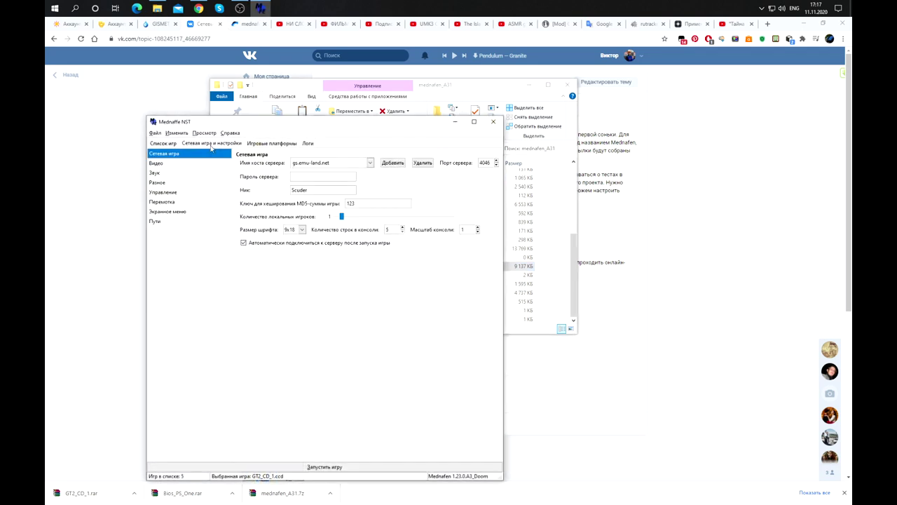
left_click(298, 190)
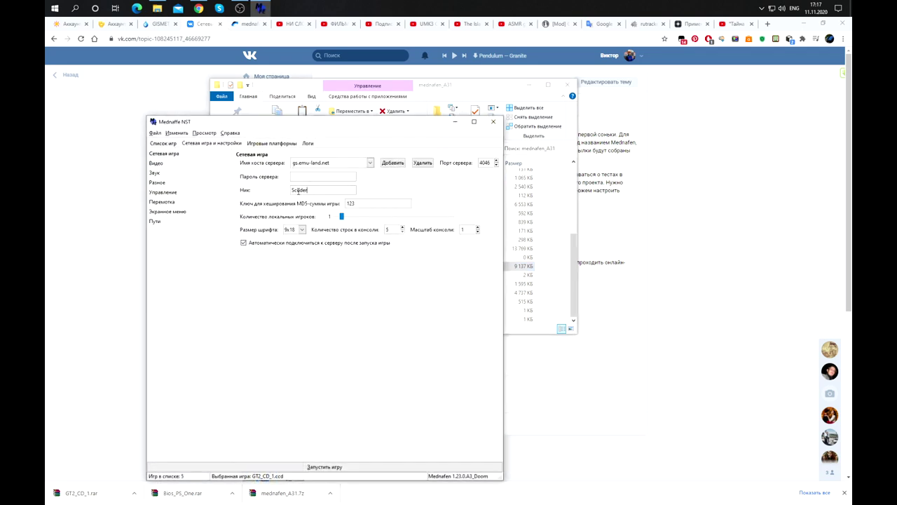
left_click(157, 223)
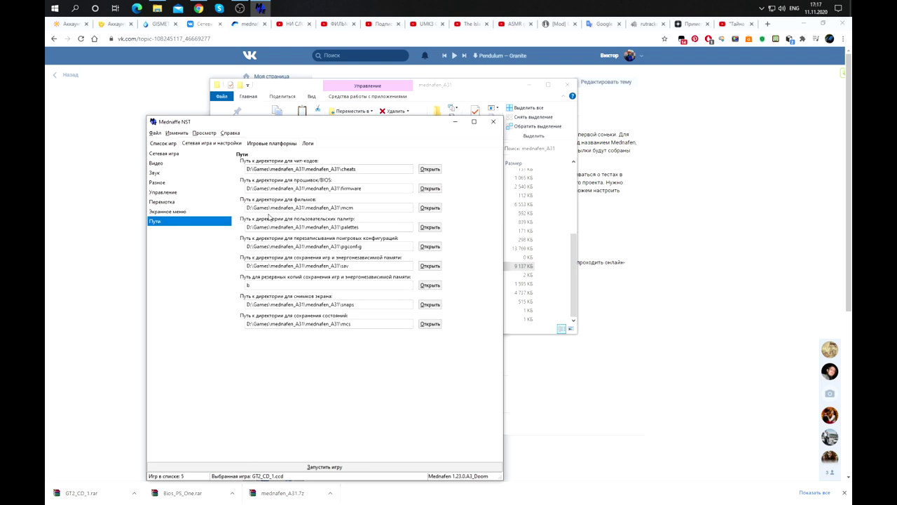
left_click(308, 145)
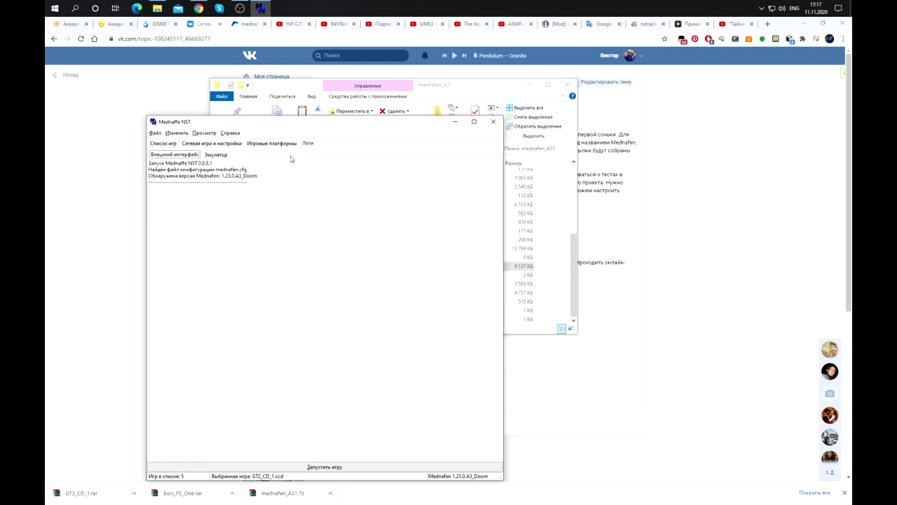
left_click(264, 146)
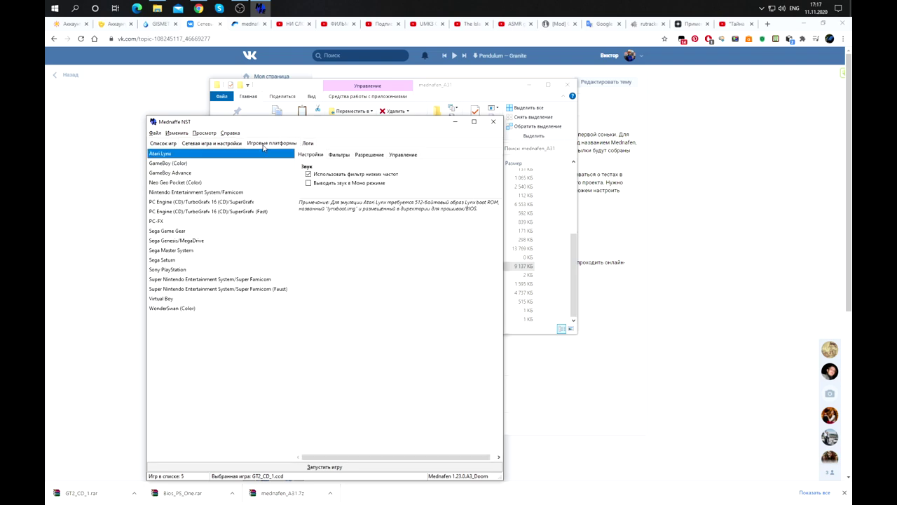
left_click(173, 270)
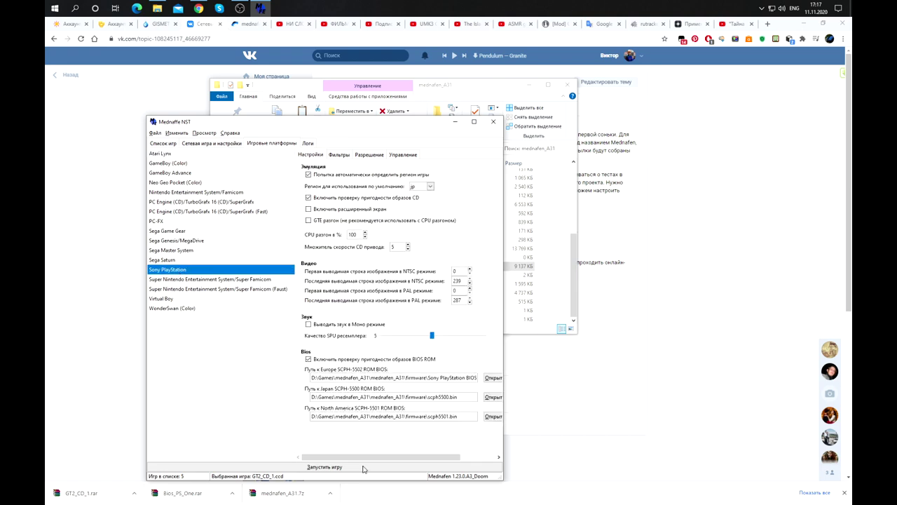
left_click(202, 145)
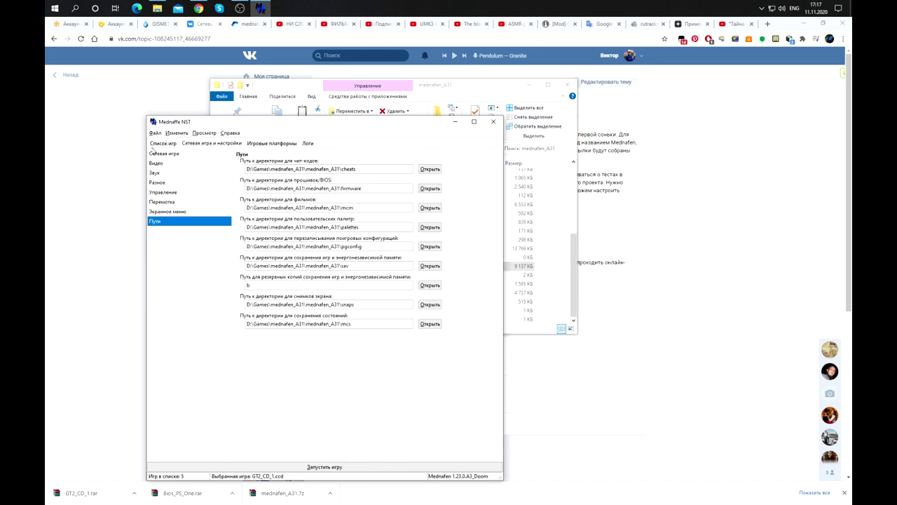
Launch GT2_CD_1.cue from the game list.
left_click(163, 143)
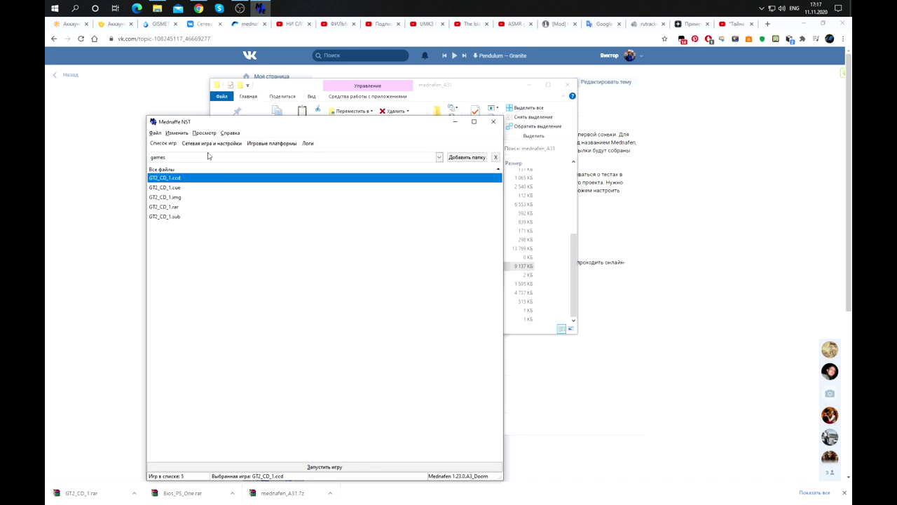
left_click(168, 199)
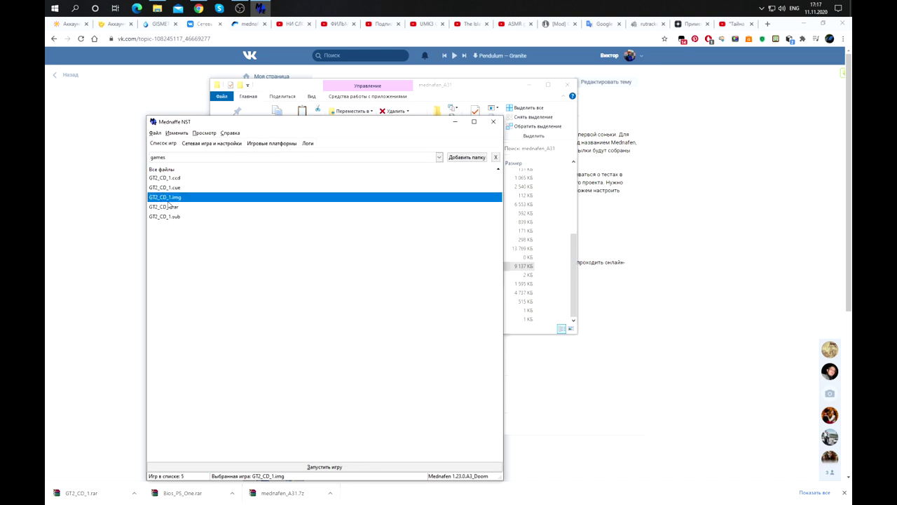
left_click(168, 188)
left_click(167, 198)
double_click(167, 188)
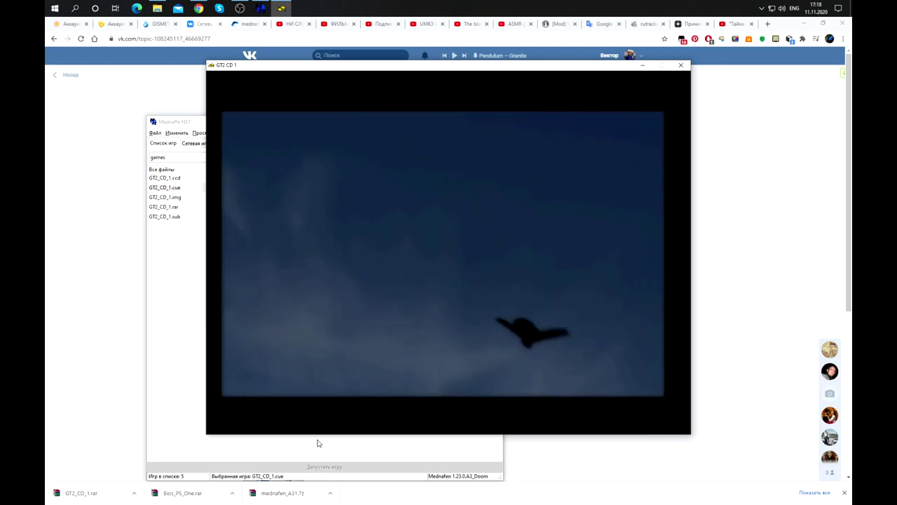
Start configuring the button mapping of Digital Gamepad 1 in the running game.
key("alt+shift+1")
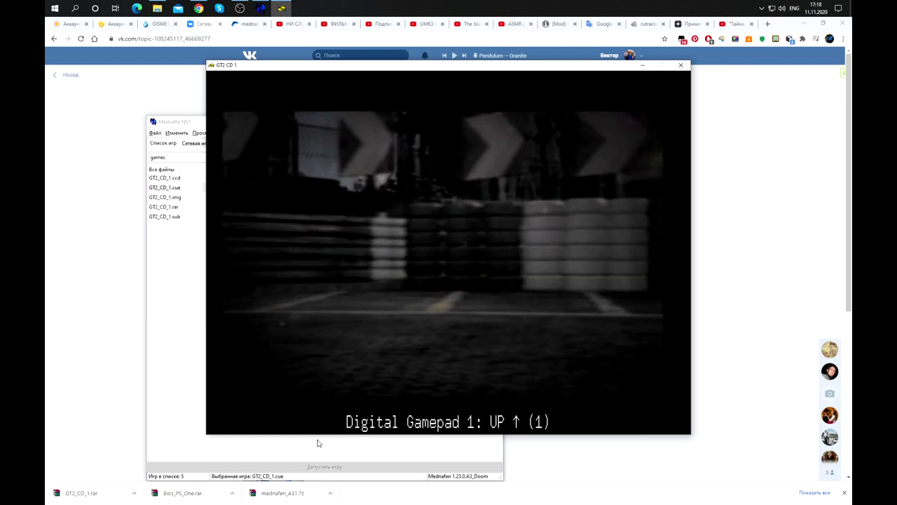